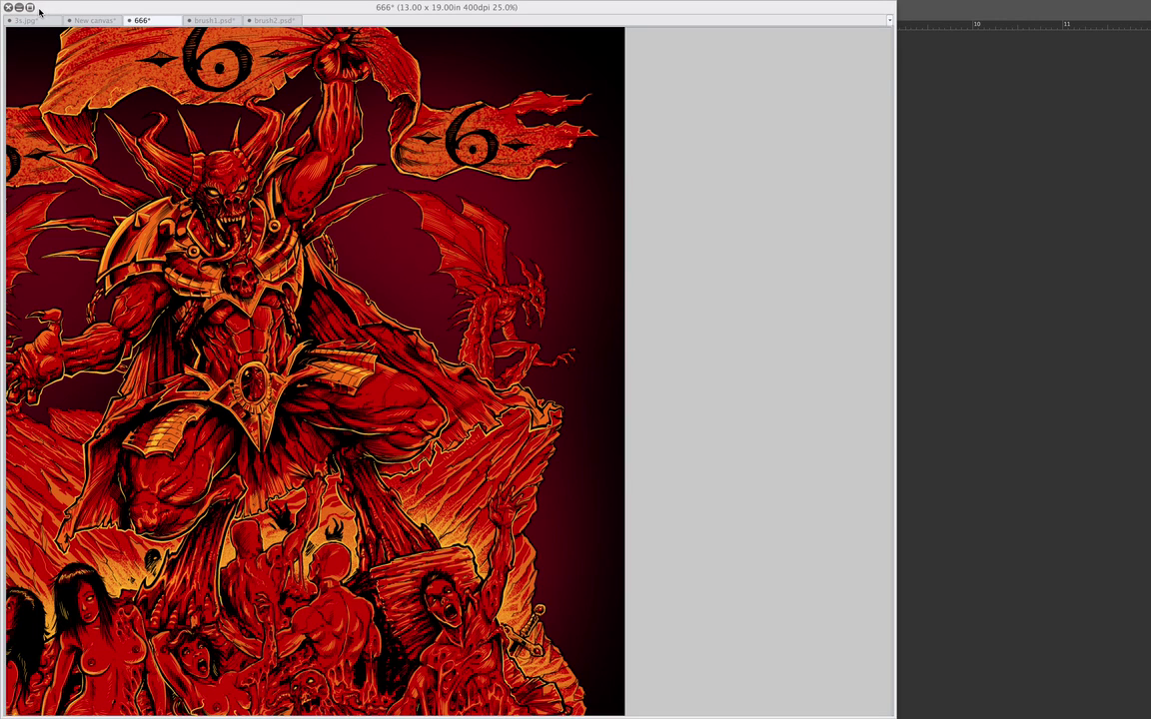
- Show the hidden tool palettes around the 666 artwork
{"action": "key", "text": "Tab"}
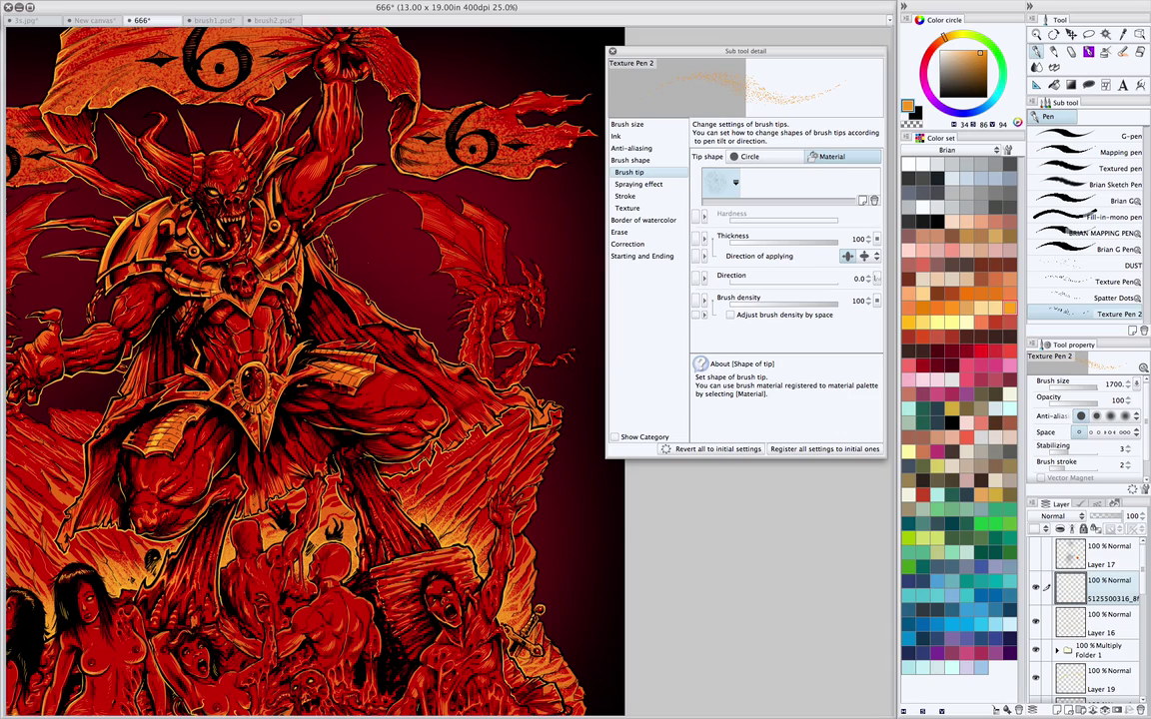
{"action": "scroll", "coordinate": [342, 260], "scroll_direction": "up", "scroll_amount": 2}
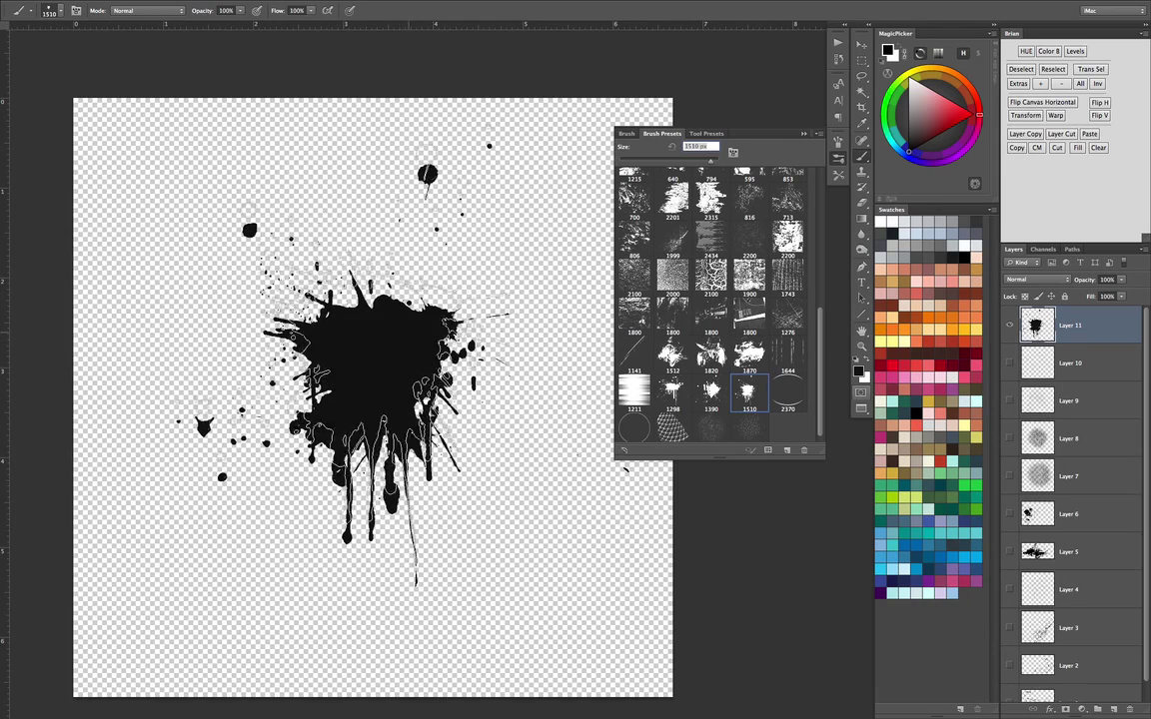
- Switch to the blank square document and replace its white Background with a new transparent layer
{"action": "left_click", "coordinate": [838, 159]}
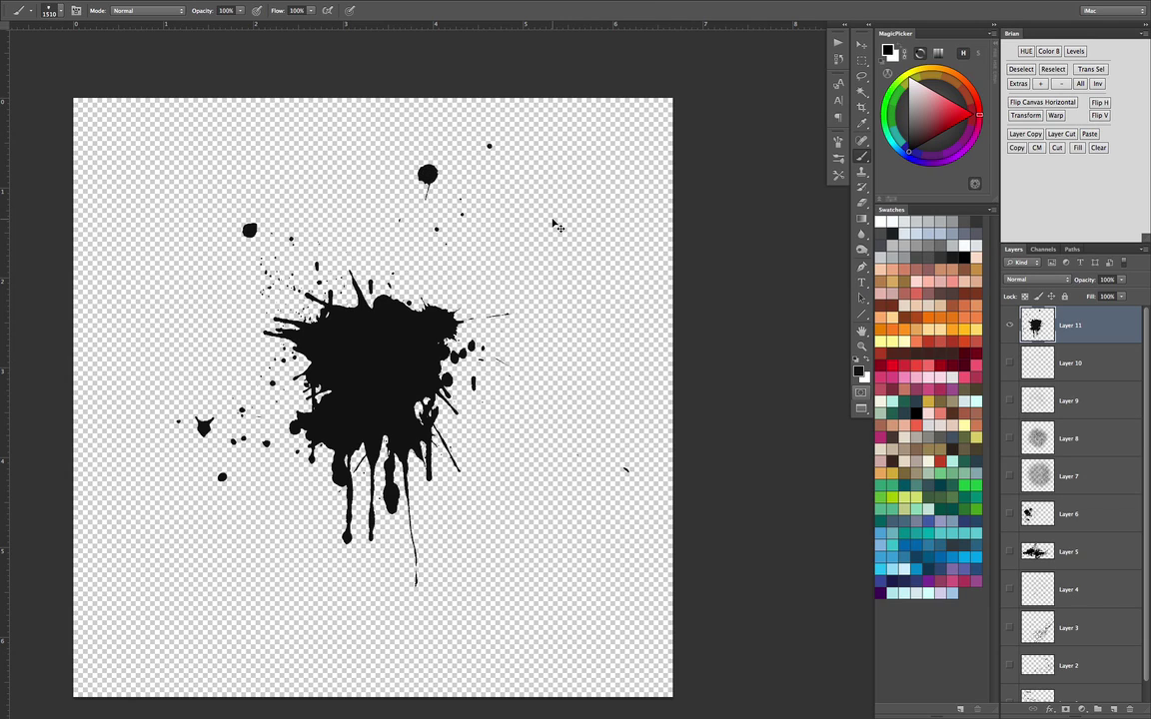
{"action": "key", "text": "ctrl+Tab"}
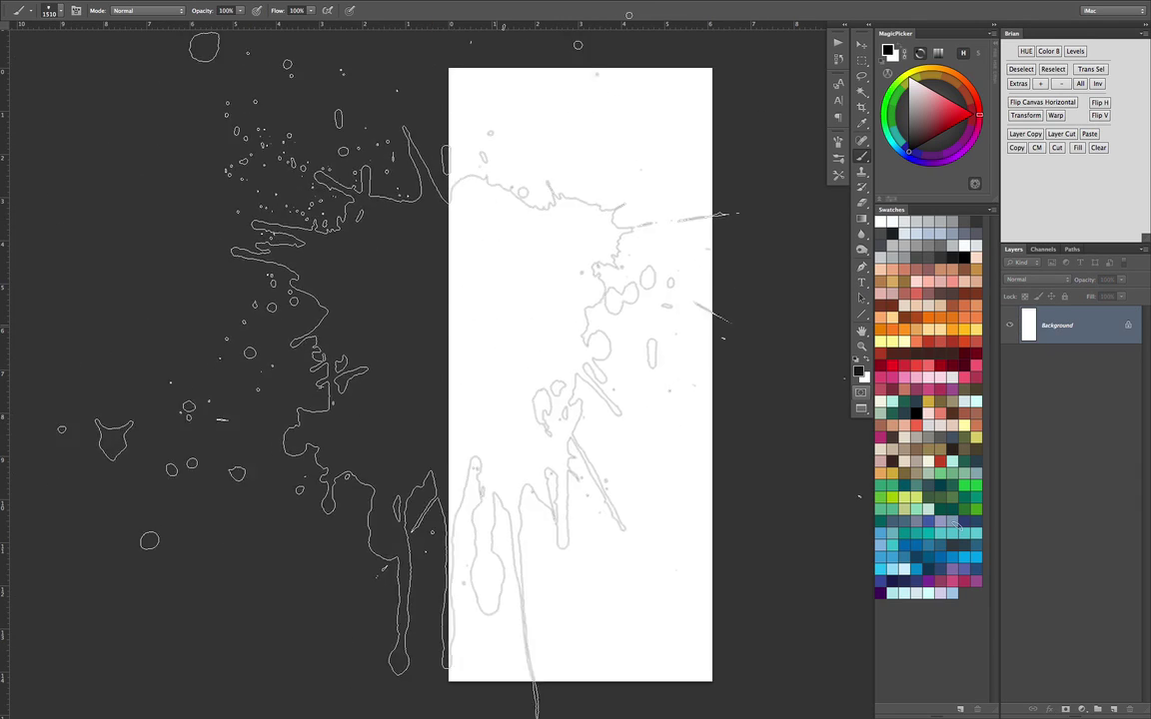
{"action": "key", "text": "ctrl+Tab"}
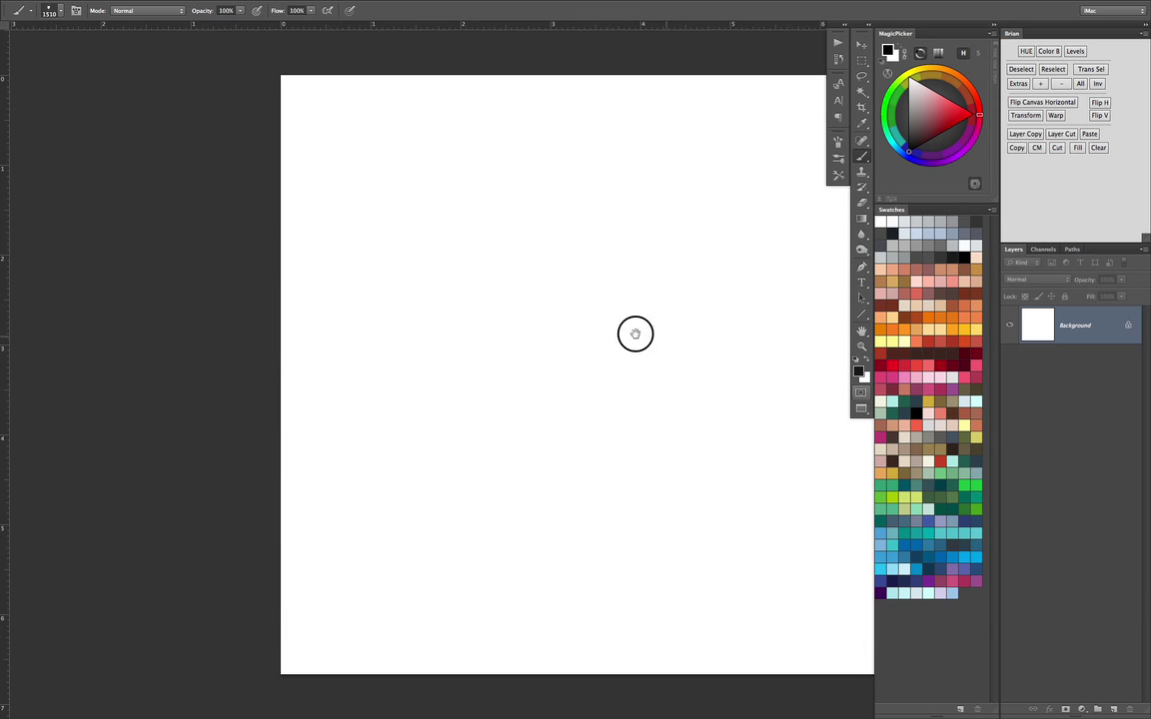
{"action": "left_click_drag", "start_coordinate": [634, 334], "coordinate": [444, 327]}
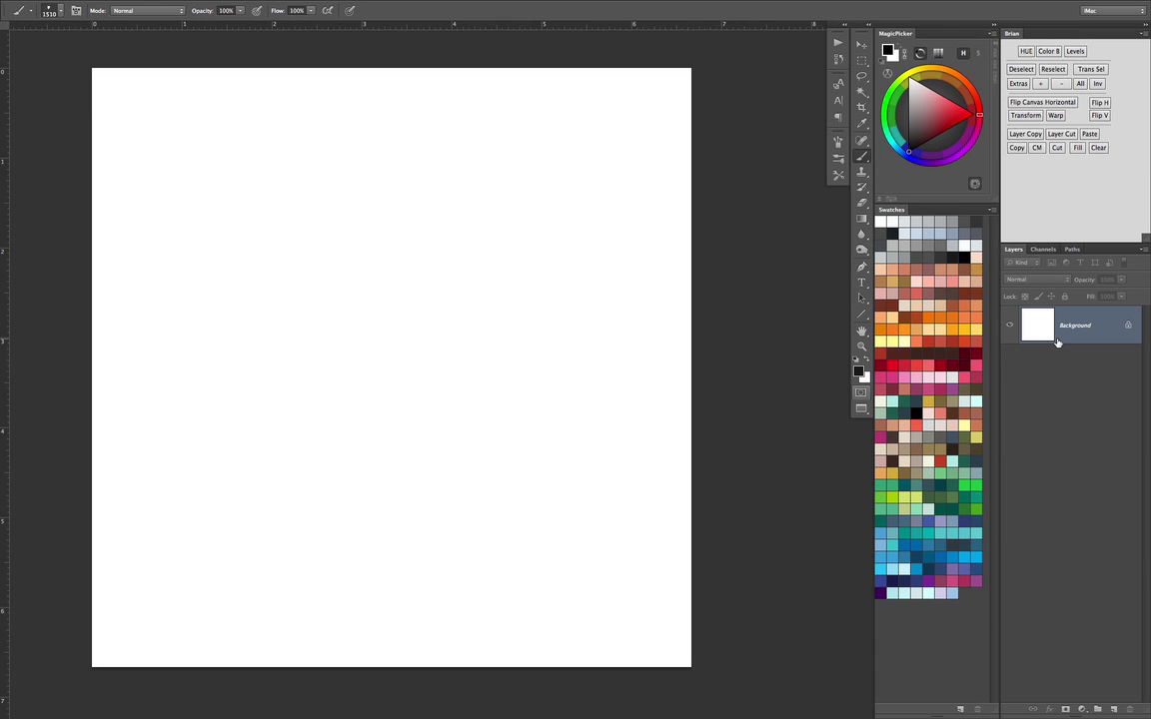
{"action": "left_click", "coordinate": [1114, 710]}
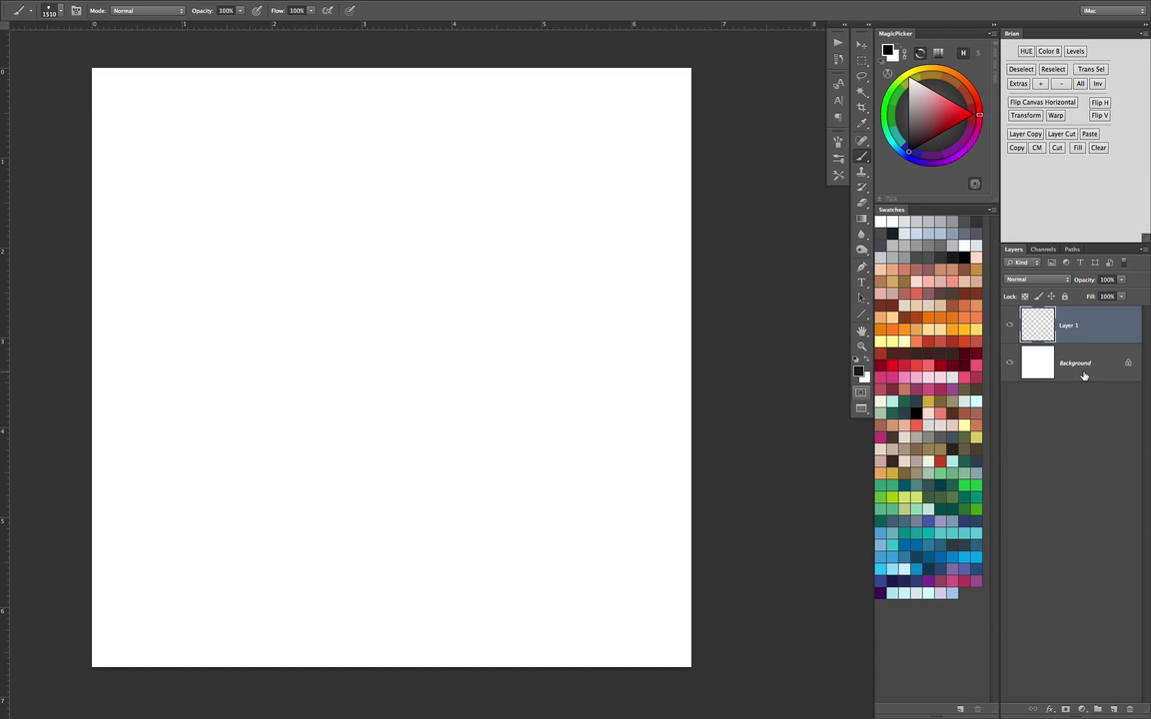
{"action": "left_click_drag", "start_coordinate": [1084, 375], "coordinate": [1129, 709]}
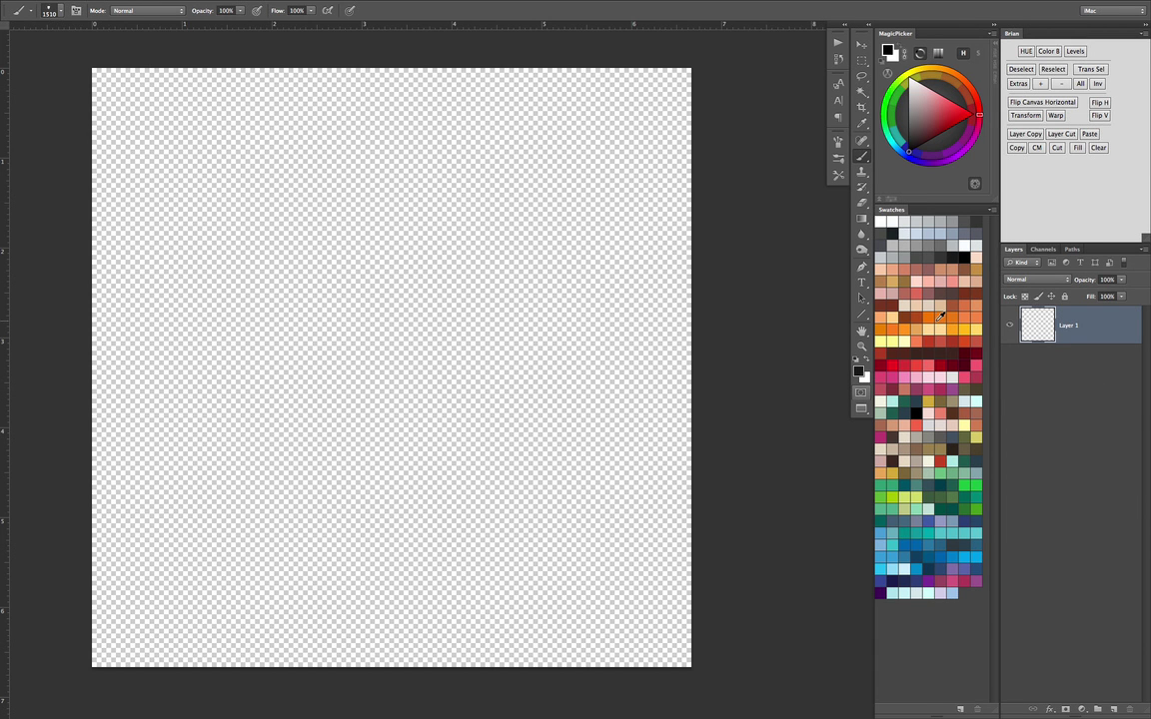
- Choose the 1510 px splatter brush preset, set its size to 1600 px and stamp one black splat on Layer 1
{"action": "left_click", "coordinate": [838, 157]}
{"action": "left_click", "coordinate": [787, 315]}
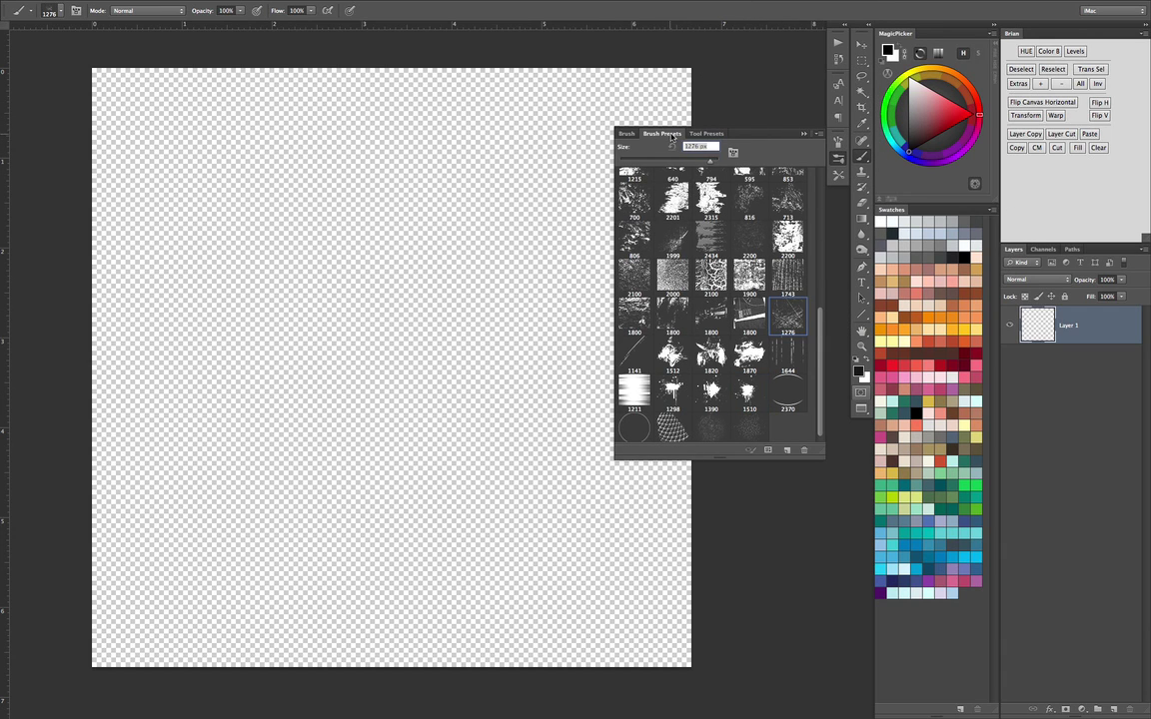
{"action": "left_click", "coordinate": [711, 393]}
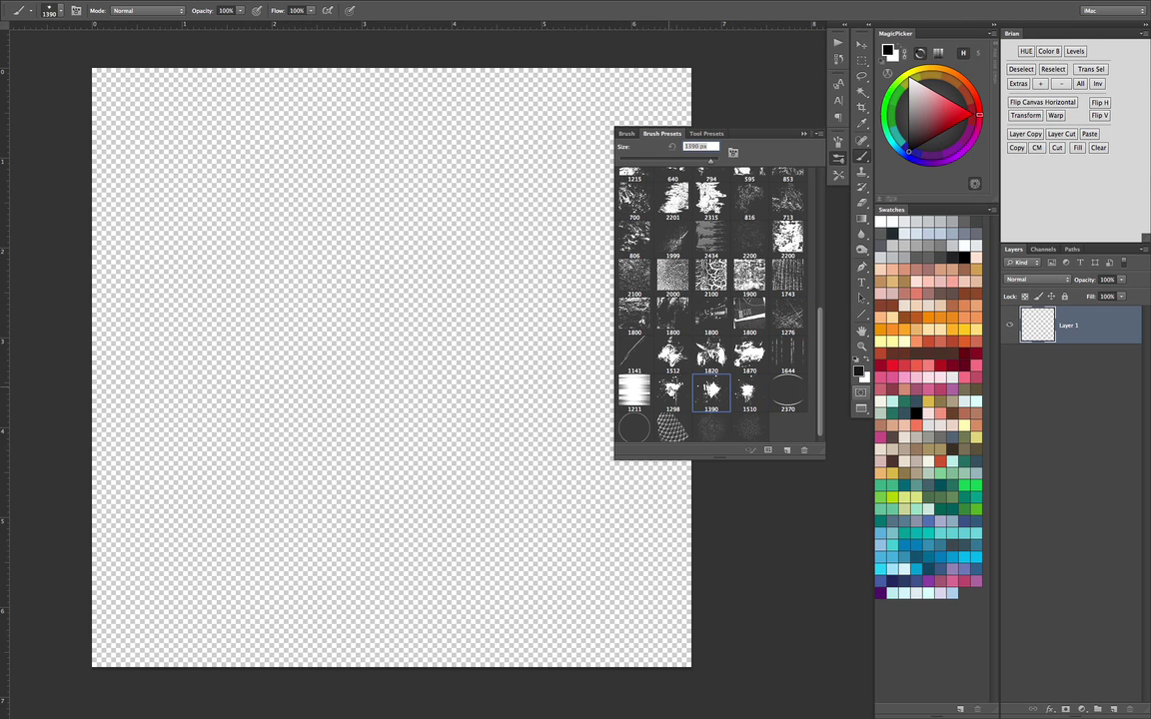
{"action": "left_click", "coordinate": [749, 393]}
{"action": "left_click", "coordinate": [834, 157]}
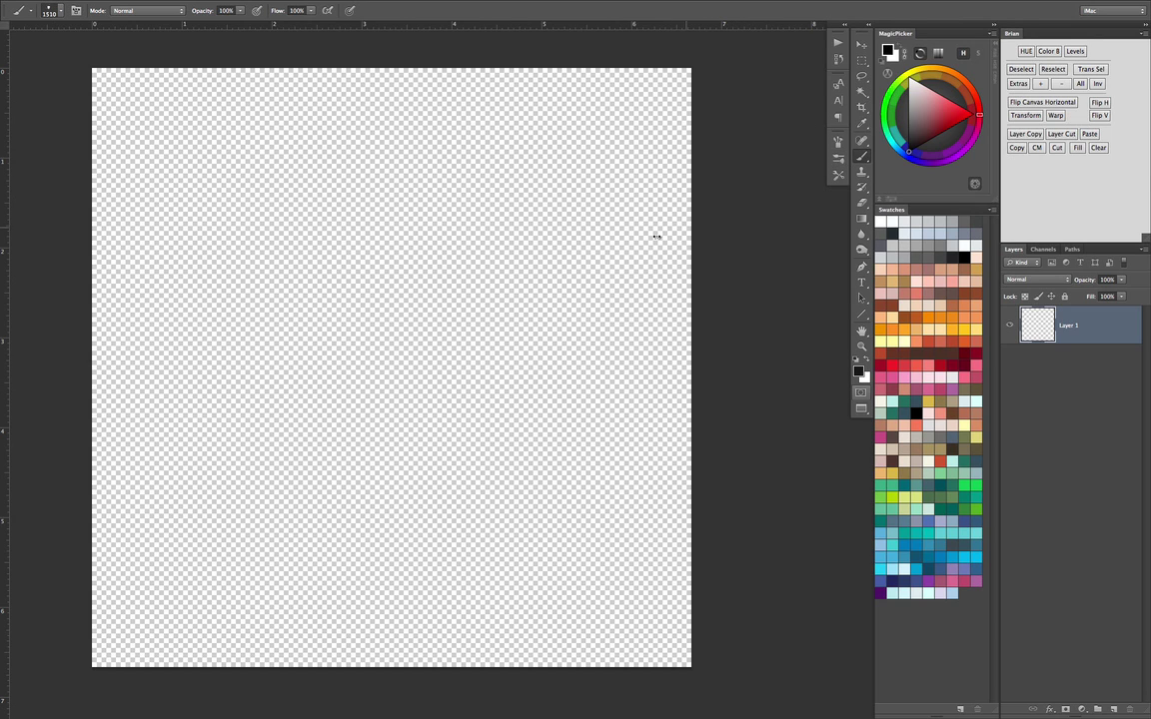
{"action": "key", "text": "bracketright"}
{"action": "key", "text": "bracketright"}
{"action": "key", "text": "bracketright"}
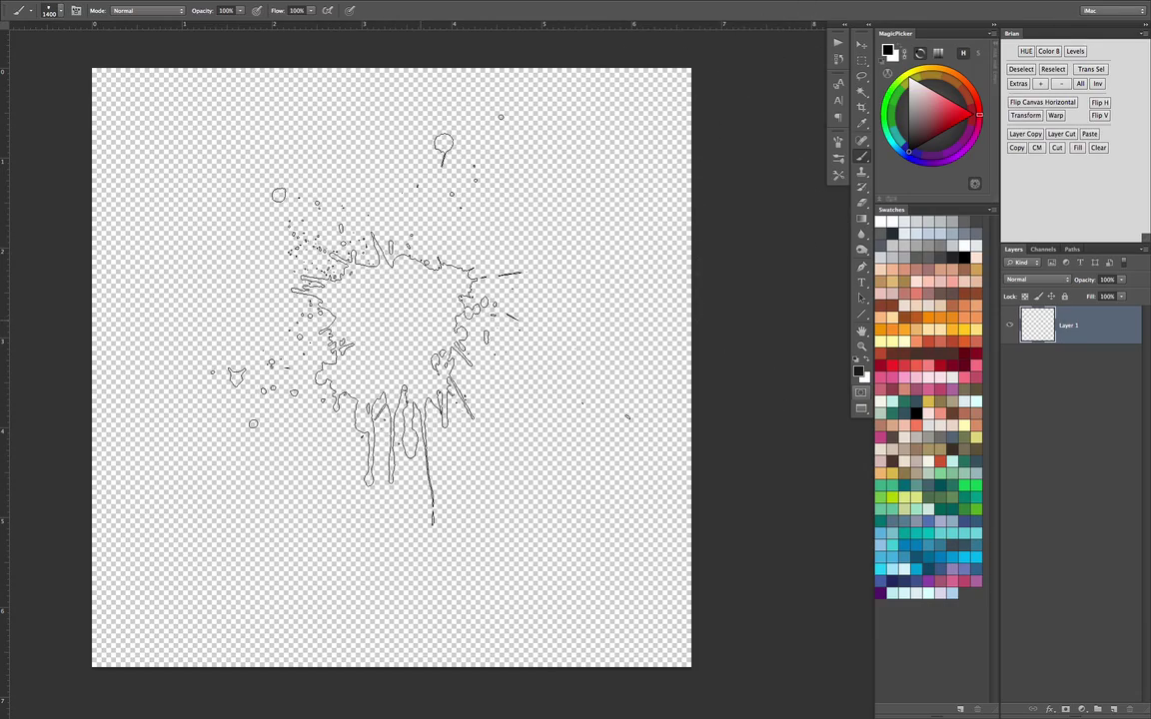
{"action": "left_click", "coordinate": [419, 342]}
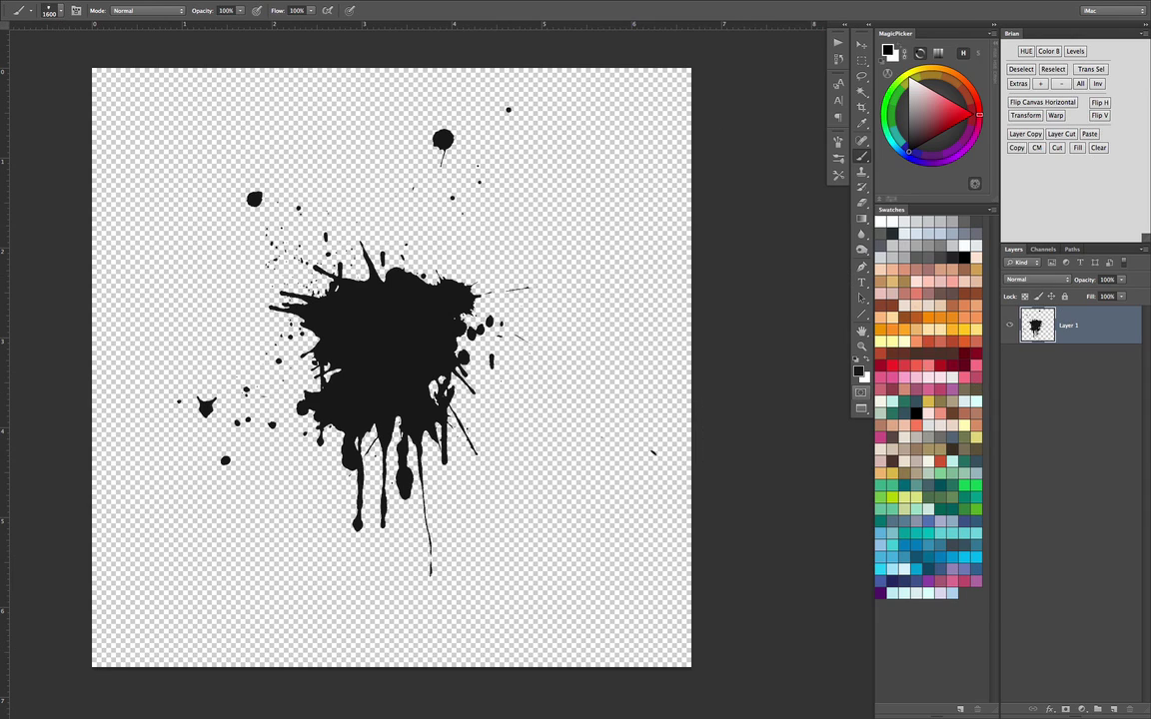
- Save the splat document to the Desktop in Photoshop format as Brush splat.psd
{"action": "key", "text": "super+shift+s"}
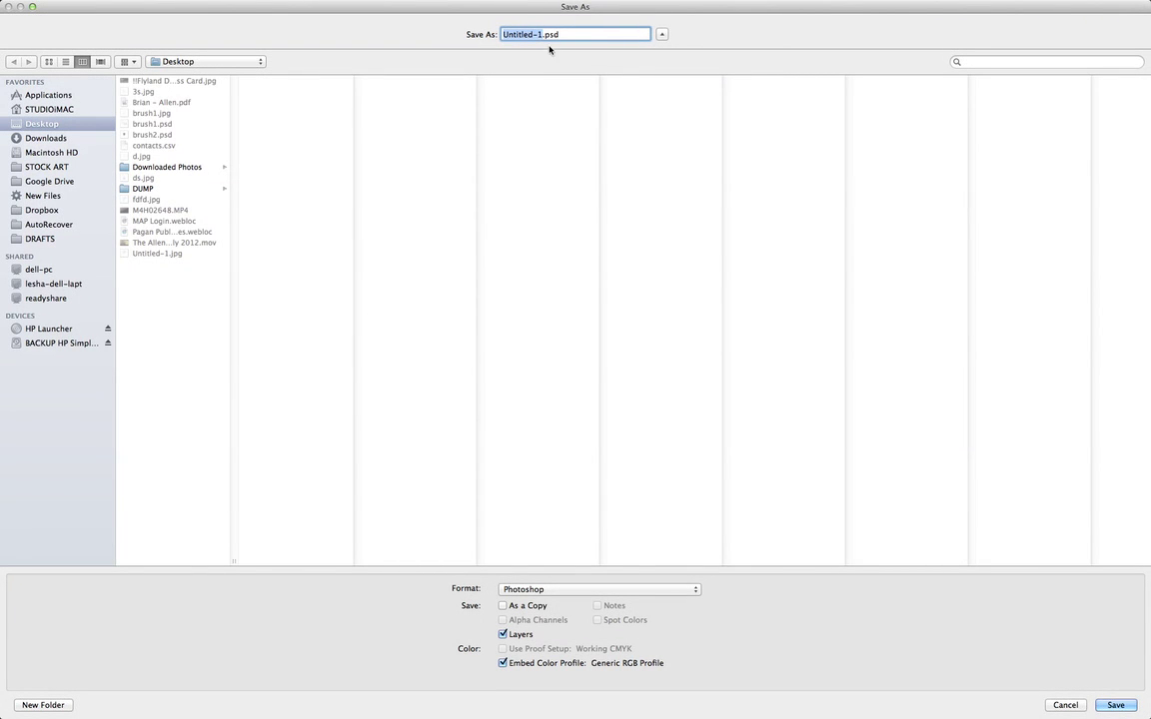
{"action": "type", "text": "Brush splat"}
{"action": "key", "text": "Return"}
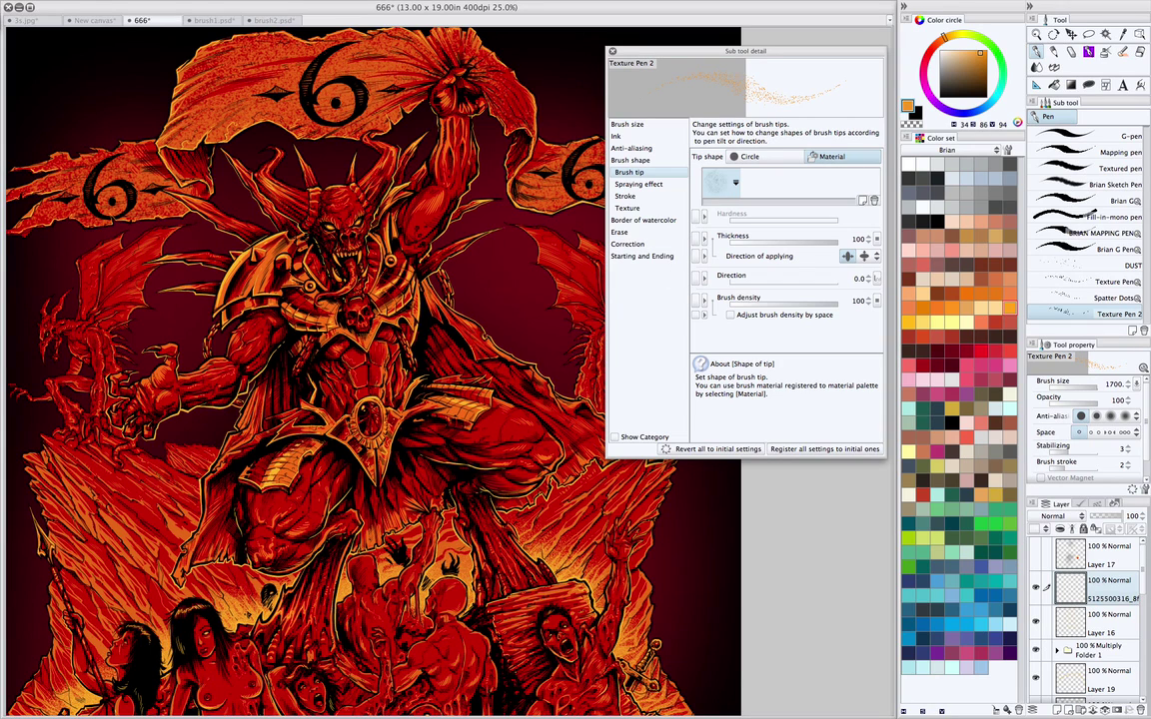
- Switch to Manga Studio and open Brush splat.psd from the Desktop
{"action": "key", "text": "super+o"}
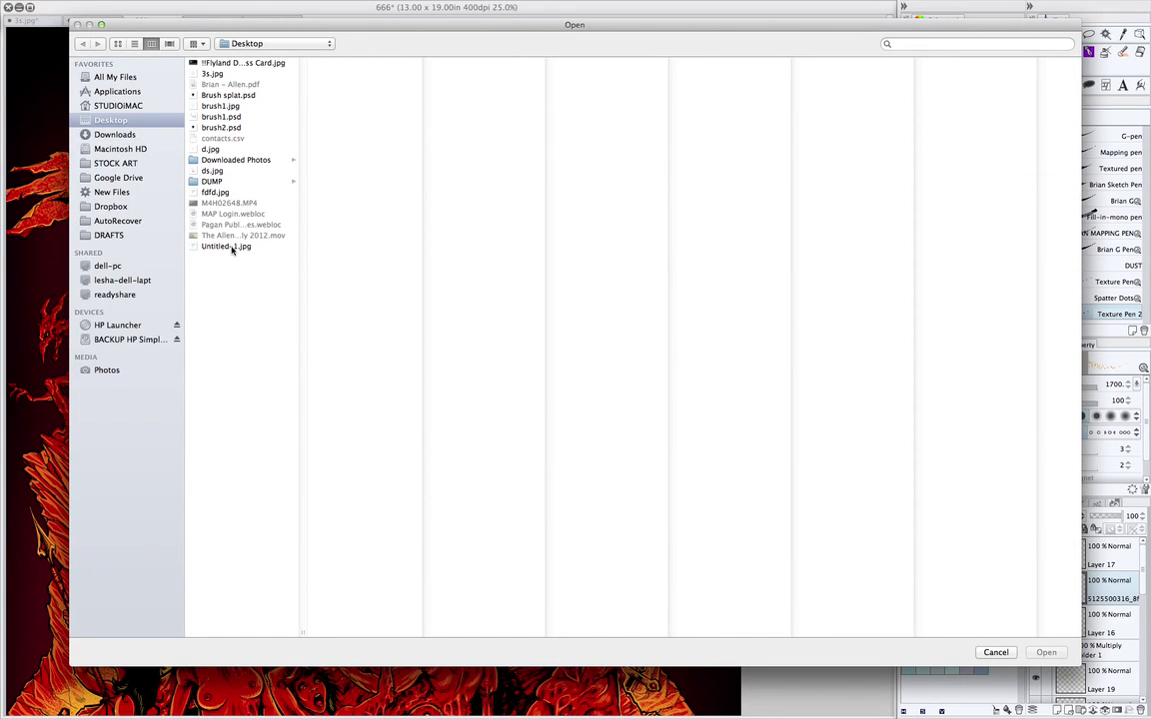
{"action": "left_click", "coordinate": [226, 95]}
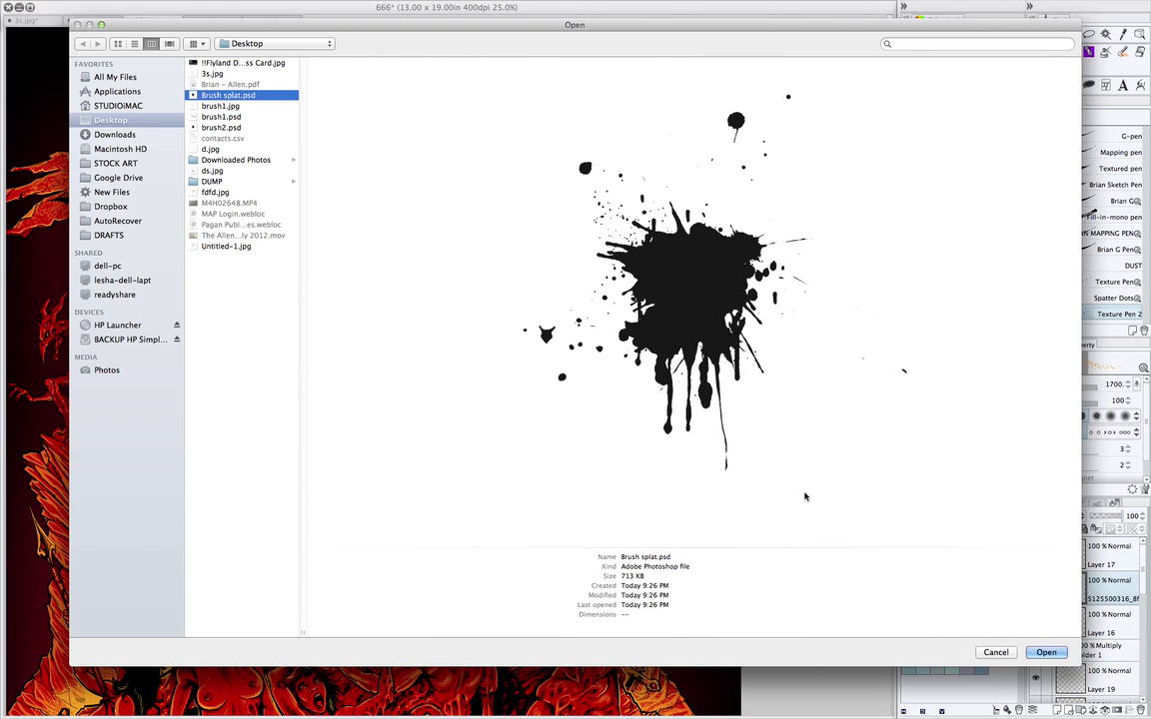
{"action": "left_click", "coordinate": [1039, 650]}
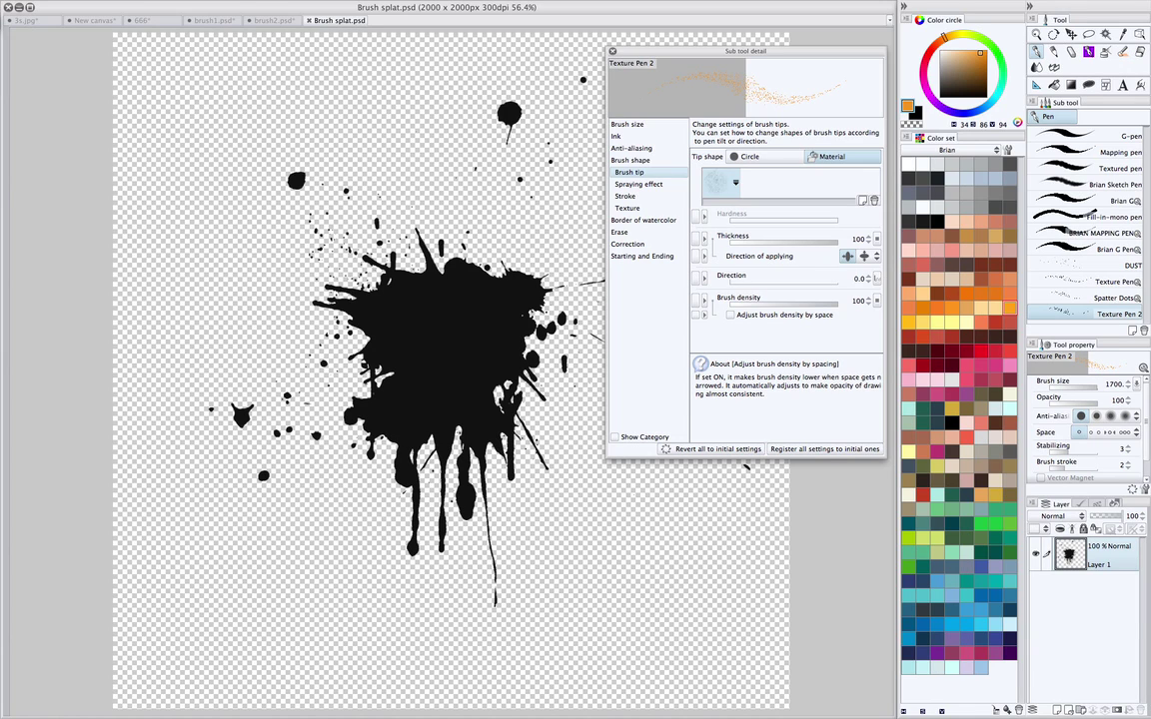
- Convert Layer 1 to a raster layer with Gray expression color, without keeping the original layer
{"action": "left_click_drag", "start_coordinate": [582, 468], "coordinate": [509, 450]}
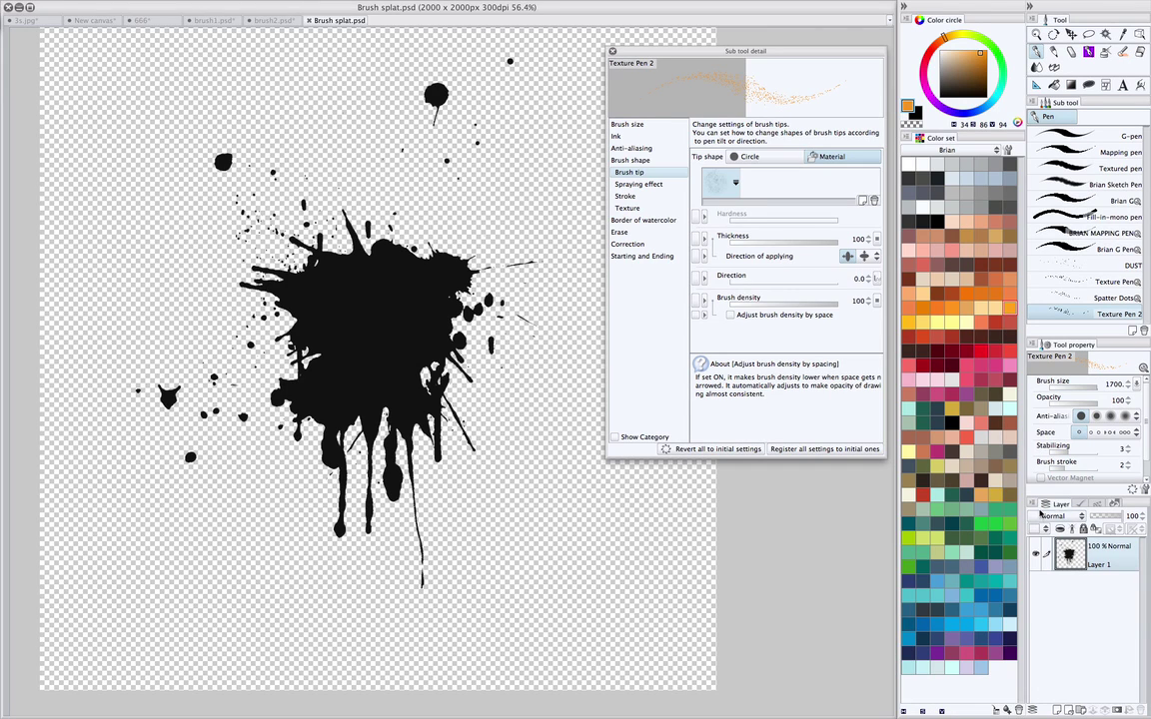
{"action": "left_click", "coordinate": [1034, 505]}
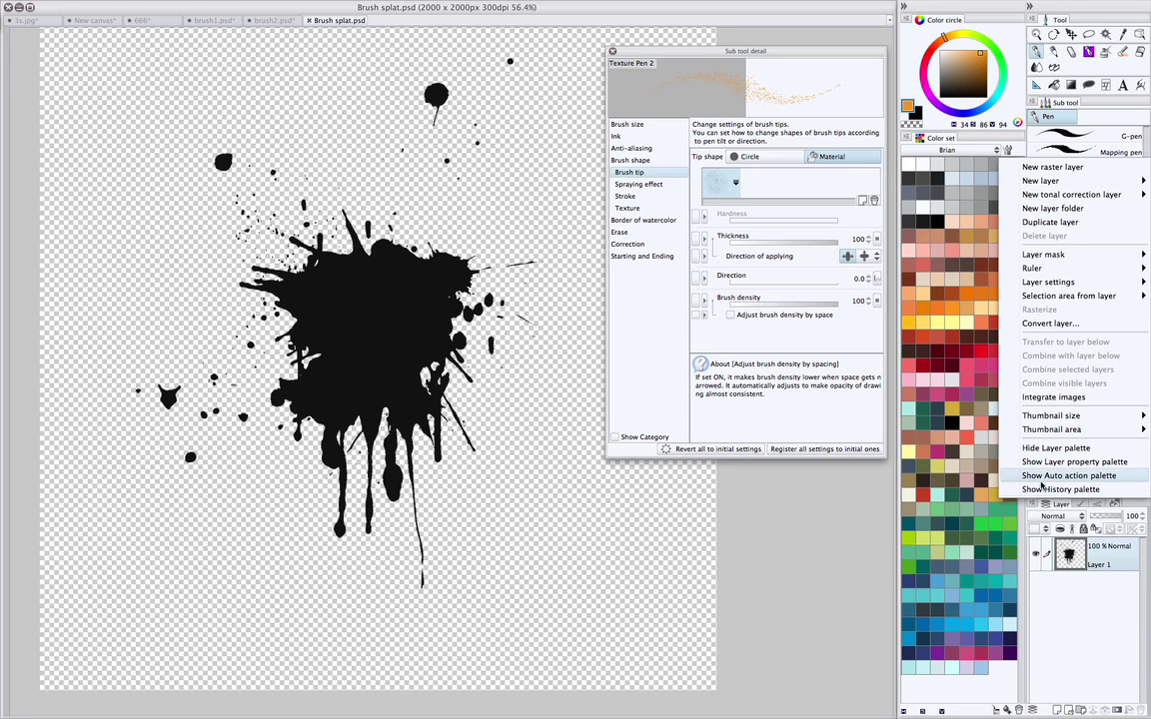
{"action": "left_click", "coordinate": [1046, 324]}
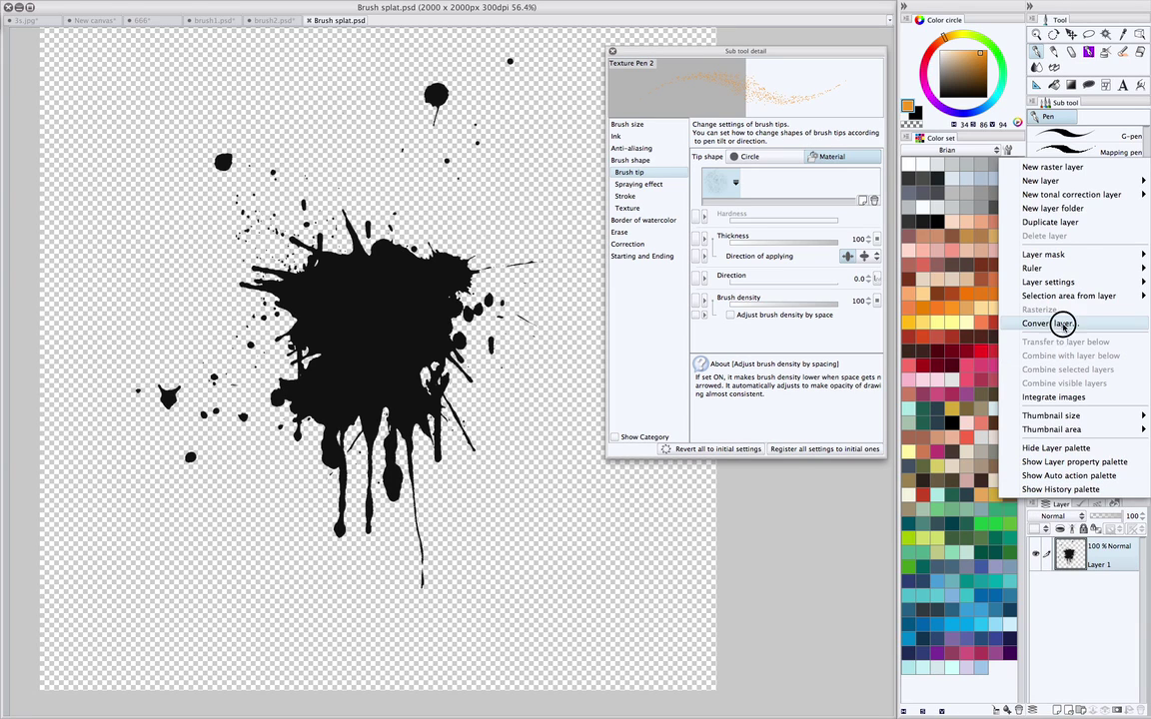
{"action": "left_click_drag", "start_coordinate": [706, 490], "coordinate": [705, 225]}
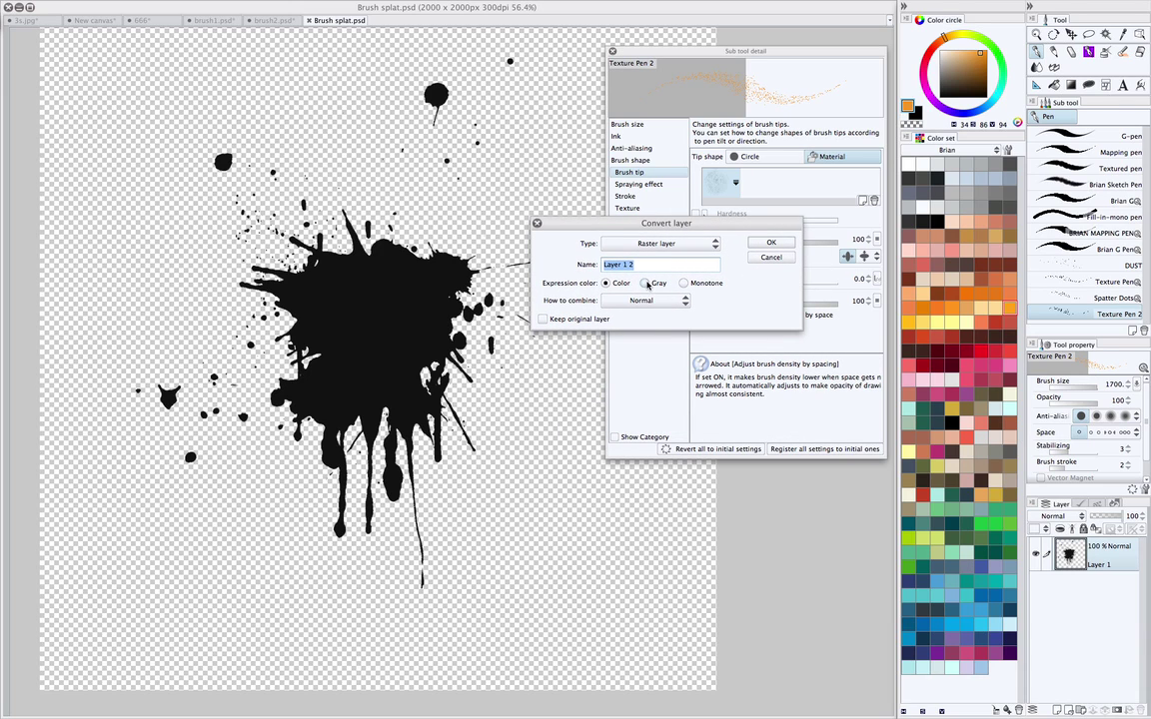
{"action": "left_click", "coordinate": [645, 283]}
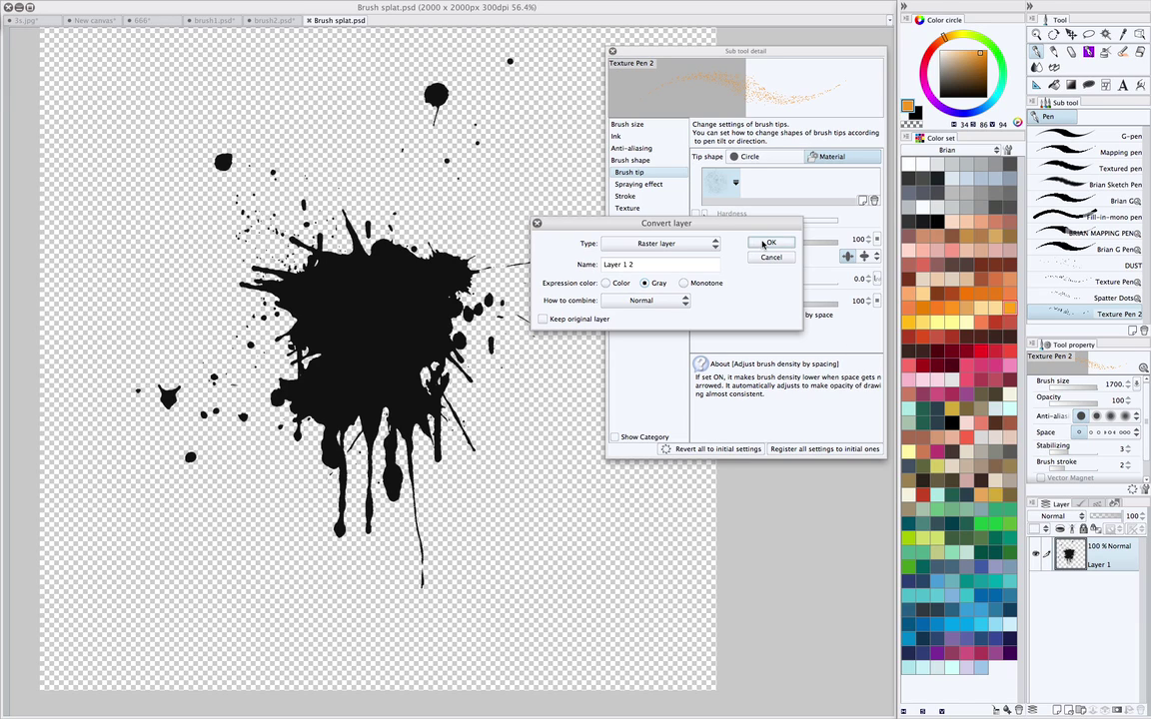
{"action": "left_click", "coordinate": [770, 257]}
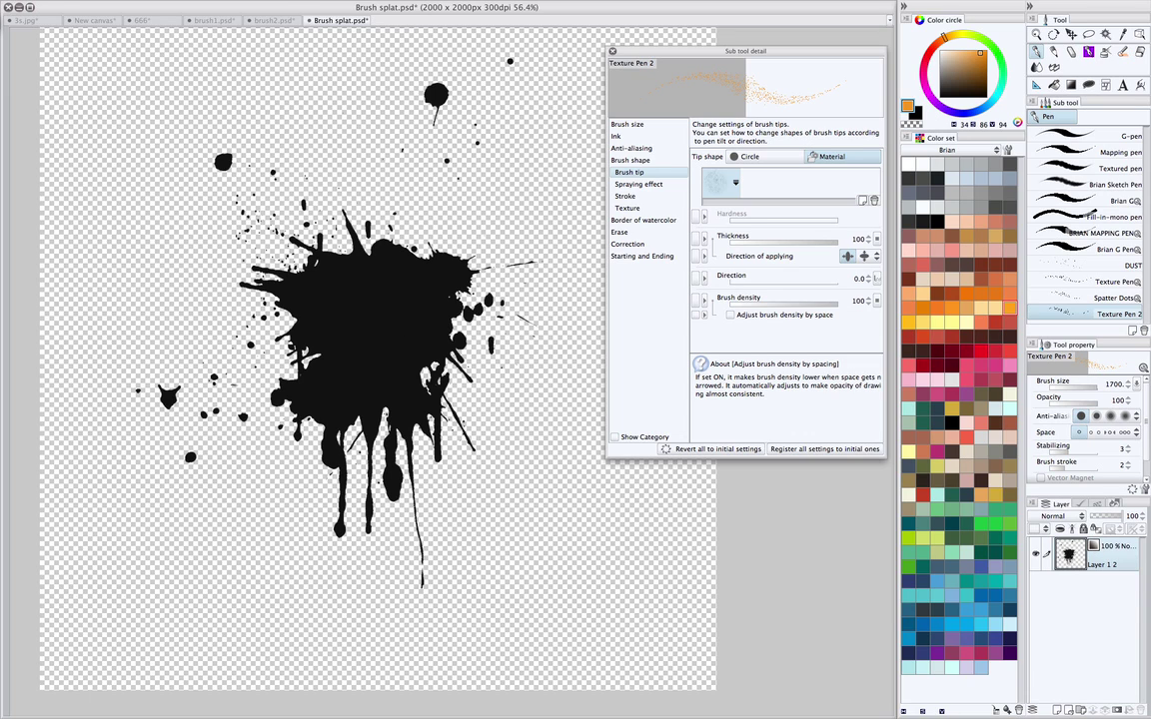
- Start registering the splat image as a material named Blood Splat, enabled for use as a brush tip shape
{"action": "right_click", "coordinate": [355, 203]}
{"action": "left_click", "coordinate": [331, 178]}
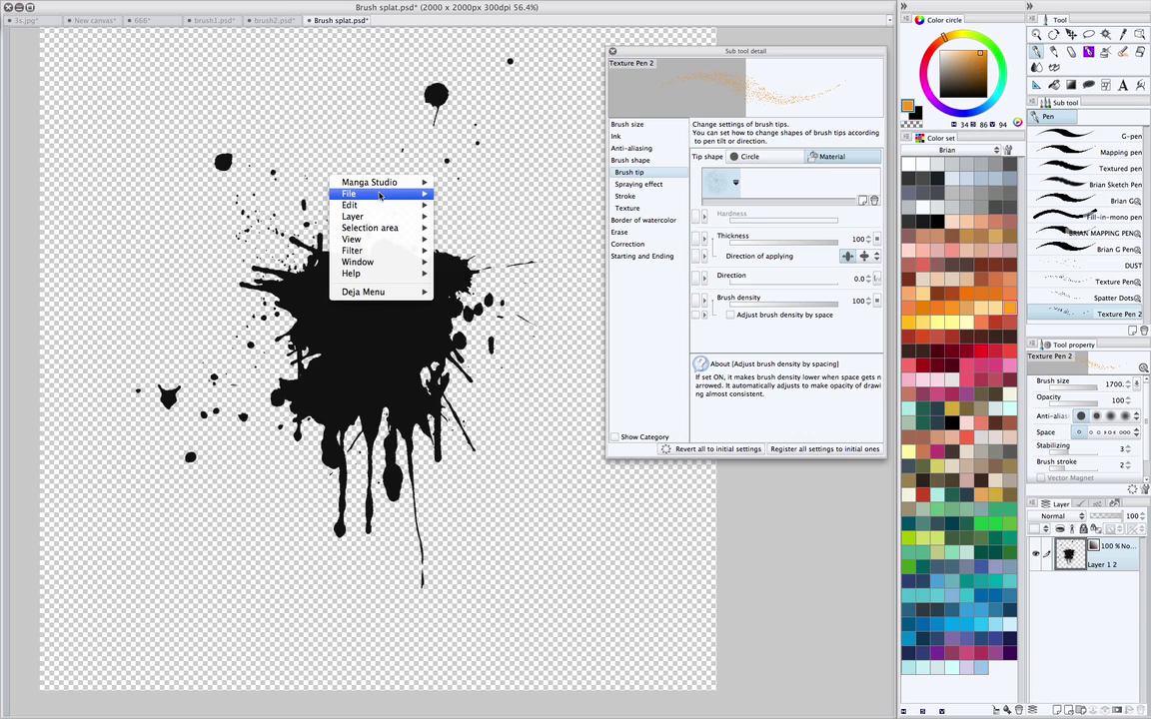
{"action": "mouse_move", "coordinate": [365, 204]}
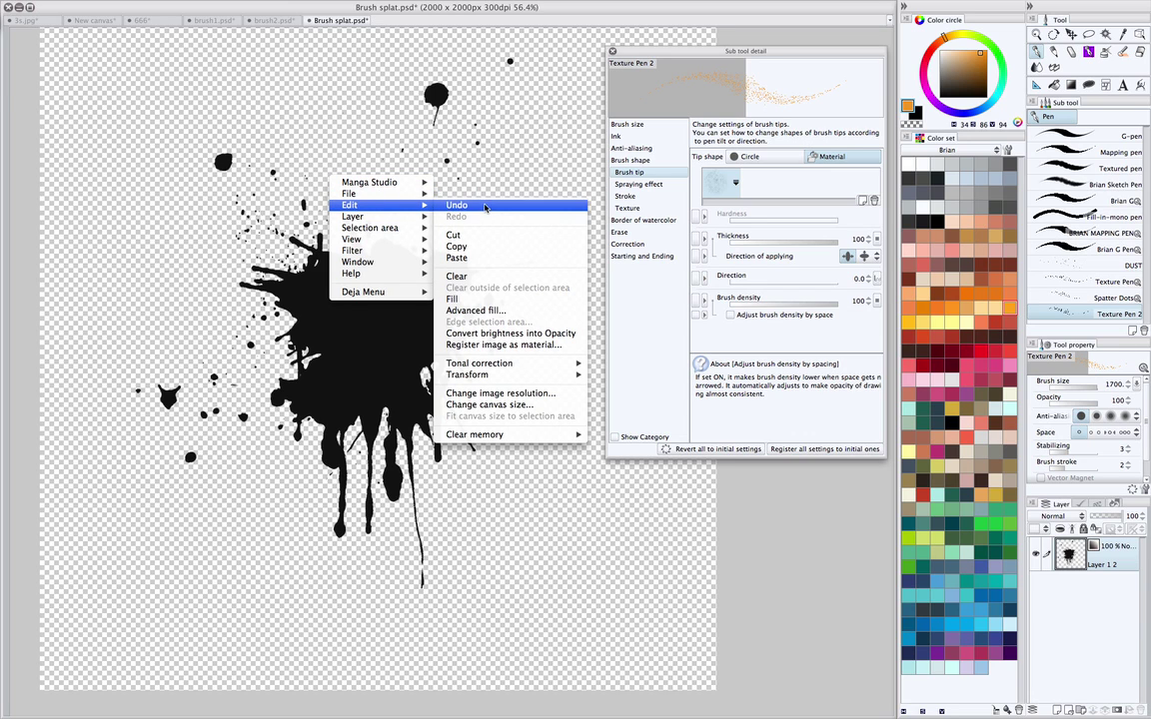
{"action": "left_click", "coordinate": [556, 346]}
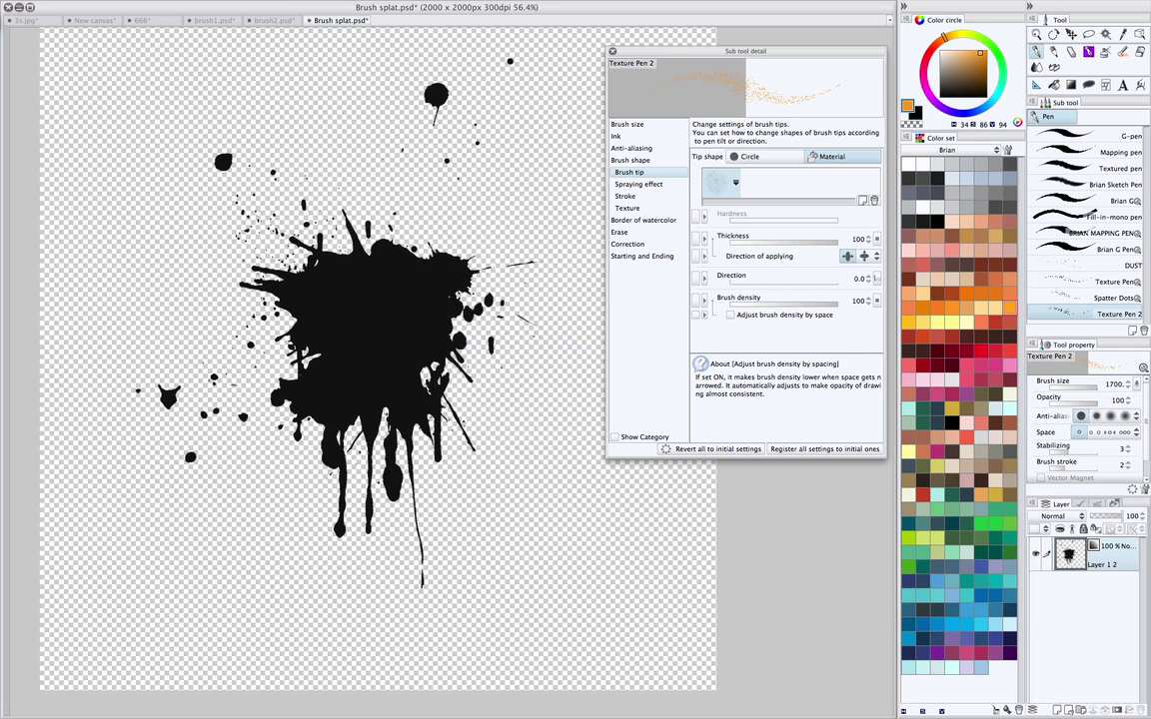
{"action": "left_click_drag", "start_coordinate": [584, 240], "coordinate": [599, 180]}
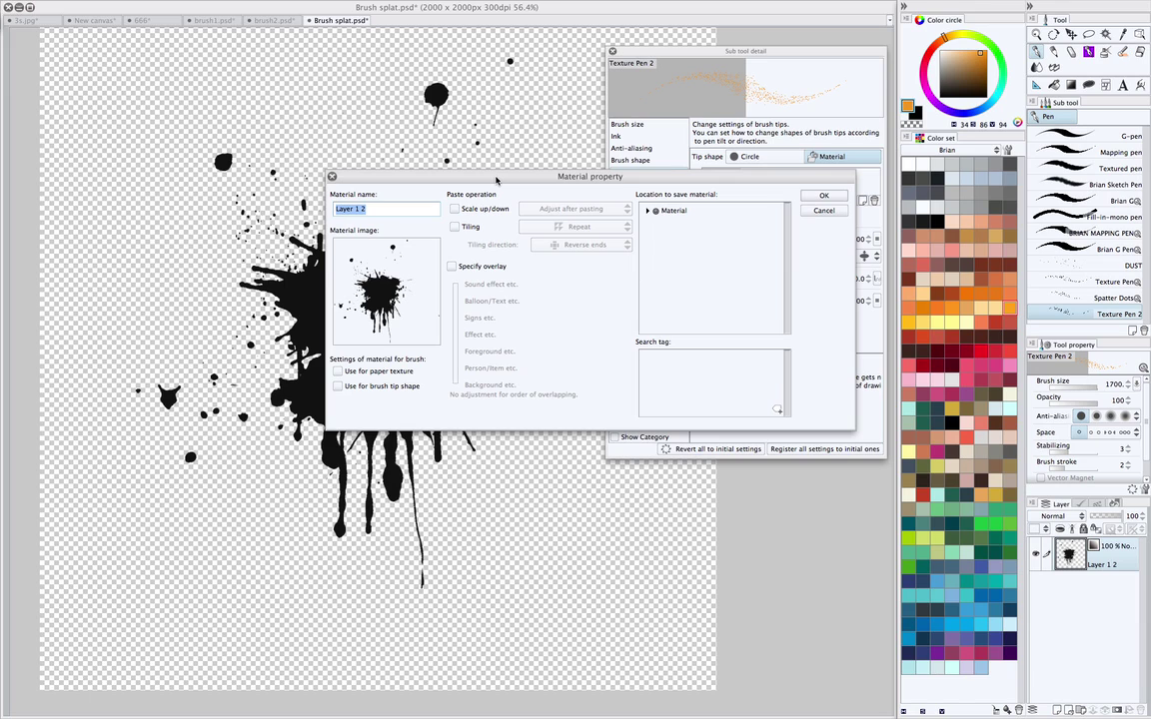
{"action": "type", "text": "Blood Splat"}
{"action": "left_click", "coordinate": [338, 387]}
{"action": "left_click_drag", "start_coordinate": [631, 175], "coordinate": [582, 240]}
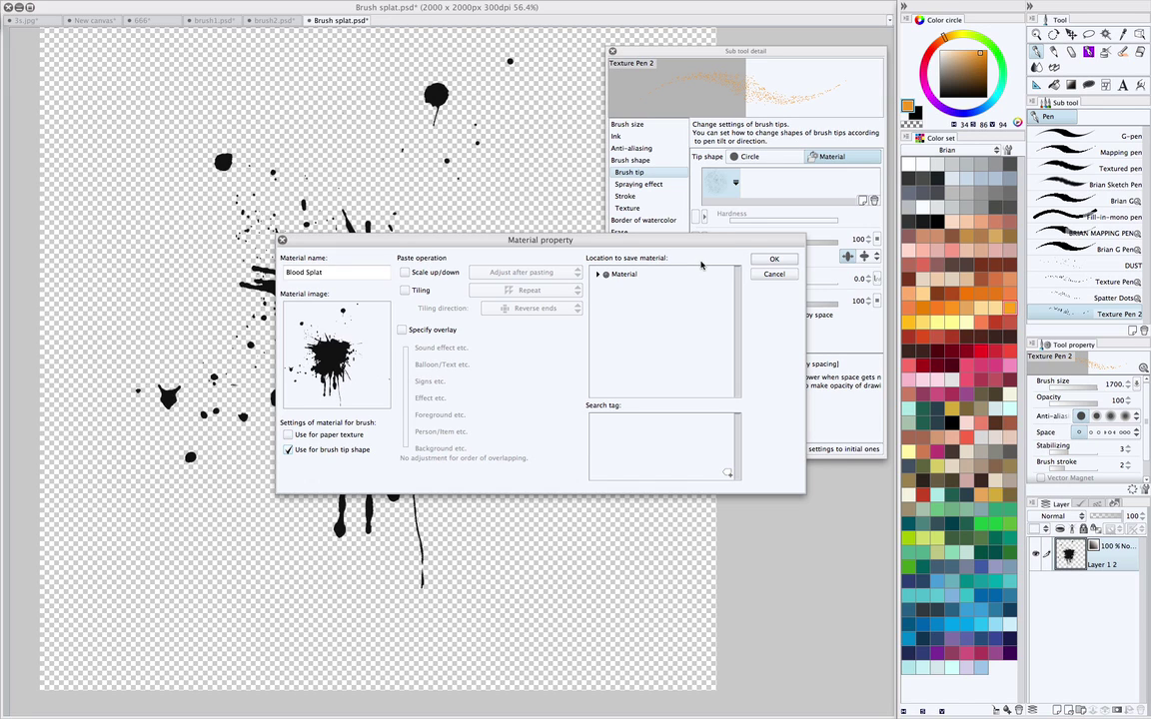
{"action": "left_click_drag", "start_coordinate": [591, 239], "coordinate": [604, 237]}
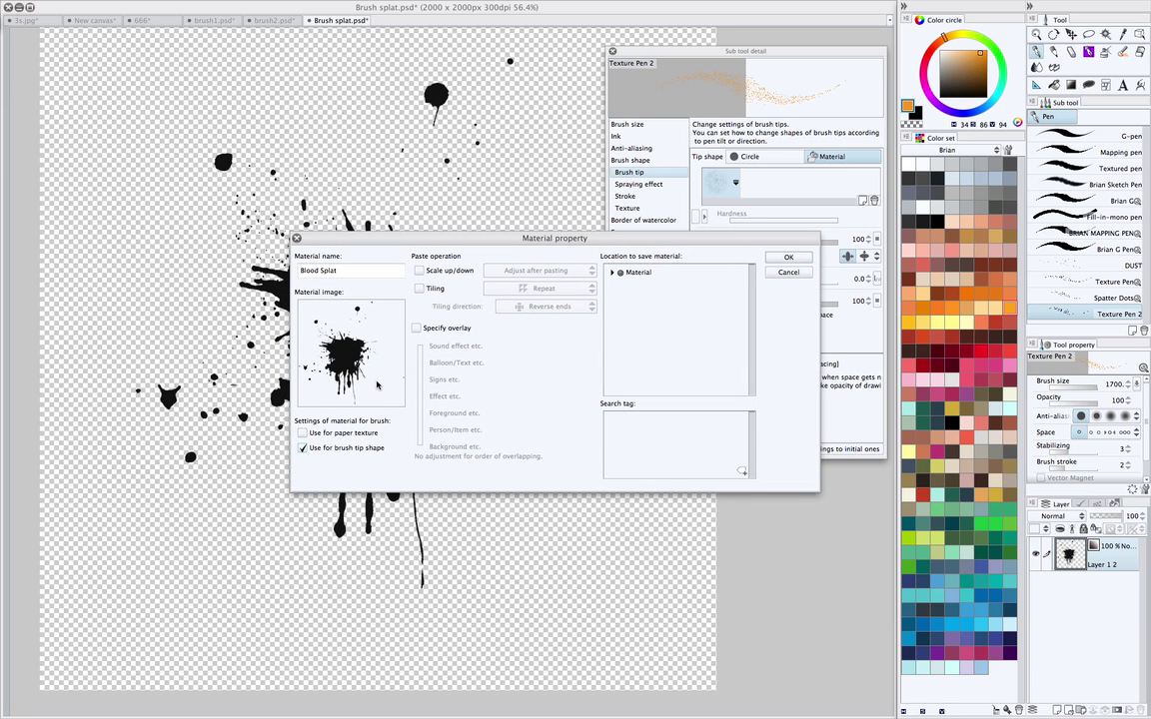
- Set the Blood Splat material's save location to Brush under Image material and complete the registration
{"action": "left_click", "coordinate": [558, 246]}
{"action": "left_click", "coordinate": [639, 235]}
{"action": "left_click_drag", "start_coordinate": [637, 232], "coordinate": [687, 185]}
{"action": "left_click", "coordinate": [625, 263]}
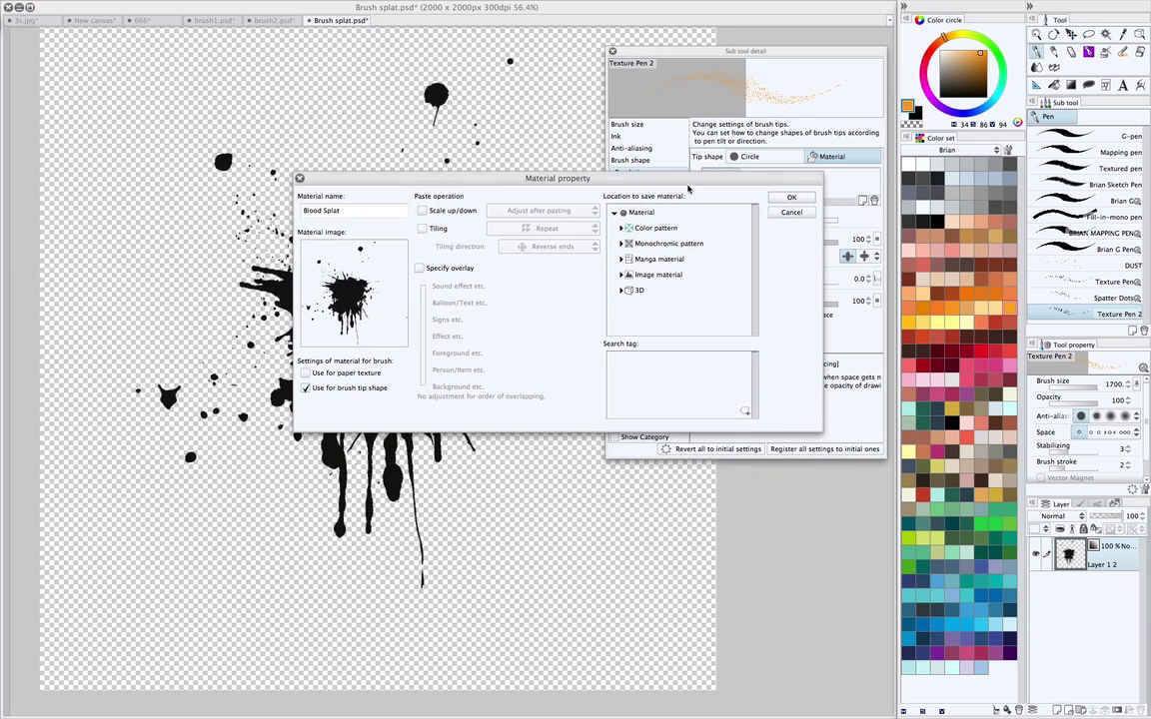
{"action": "left_click", "coordinate": [616, 212]}
{"action": "left_click", "coordinate": [616, 212]}
{"action": "left_click", "coordinate": [621, 275]}
{"action": "left_click_drag", "start_coordinate": [755, 274], "coordinate": [755, 285]}
{"action": "left_click", "coordinate": [661, 314]}
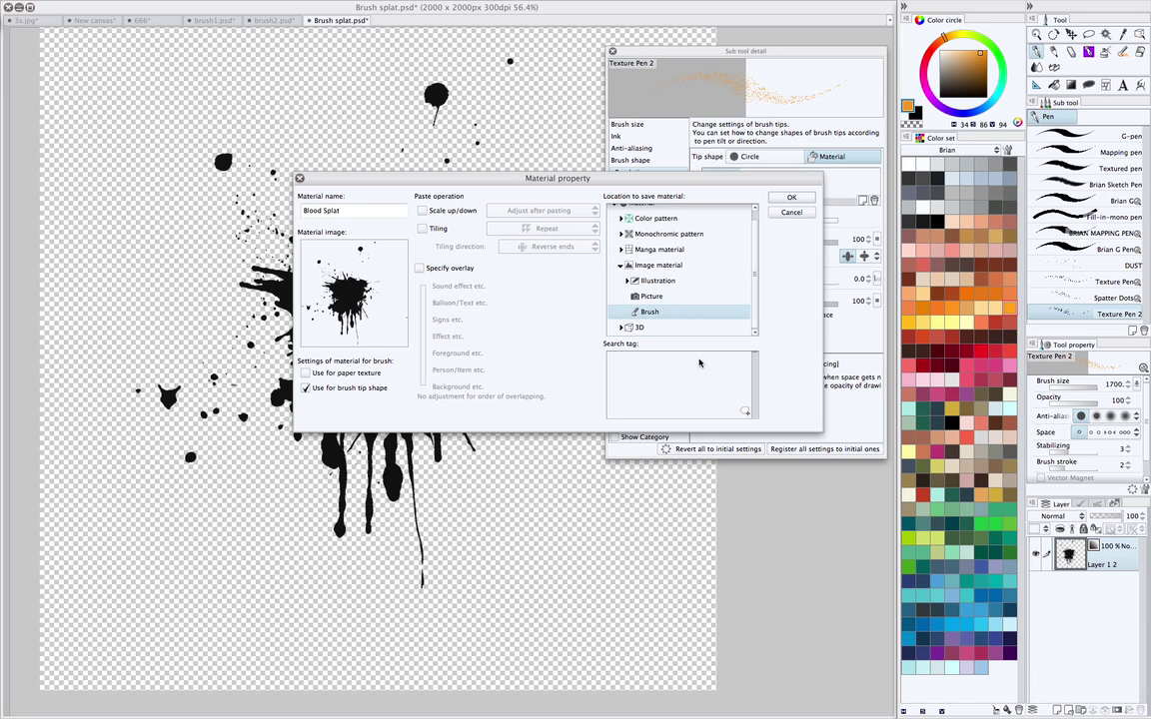
{"action": "left_click", "coordinate": [792, 199]}
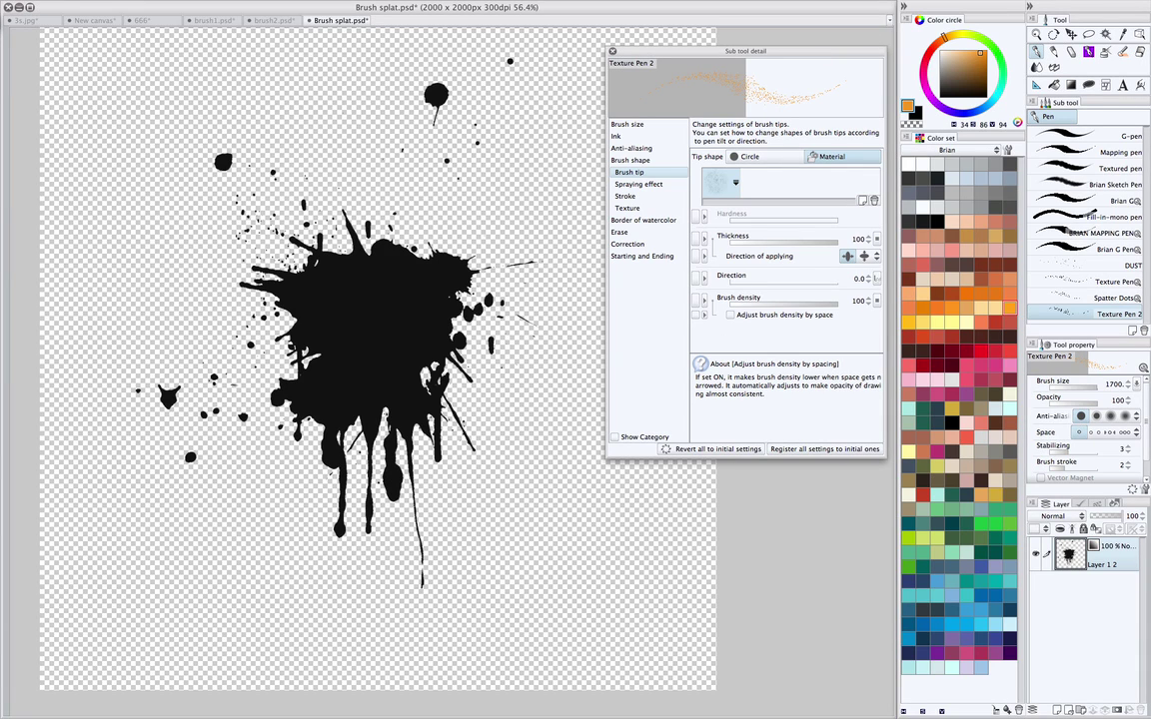
{"action": "left_click_drag", "start_coordinate": [561, 360], "coordinate": [554, 359]}
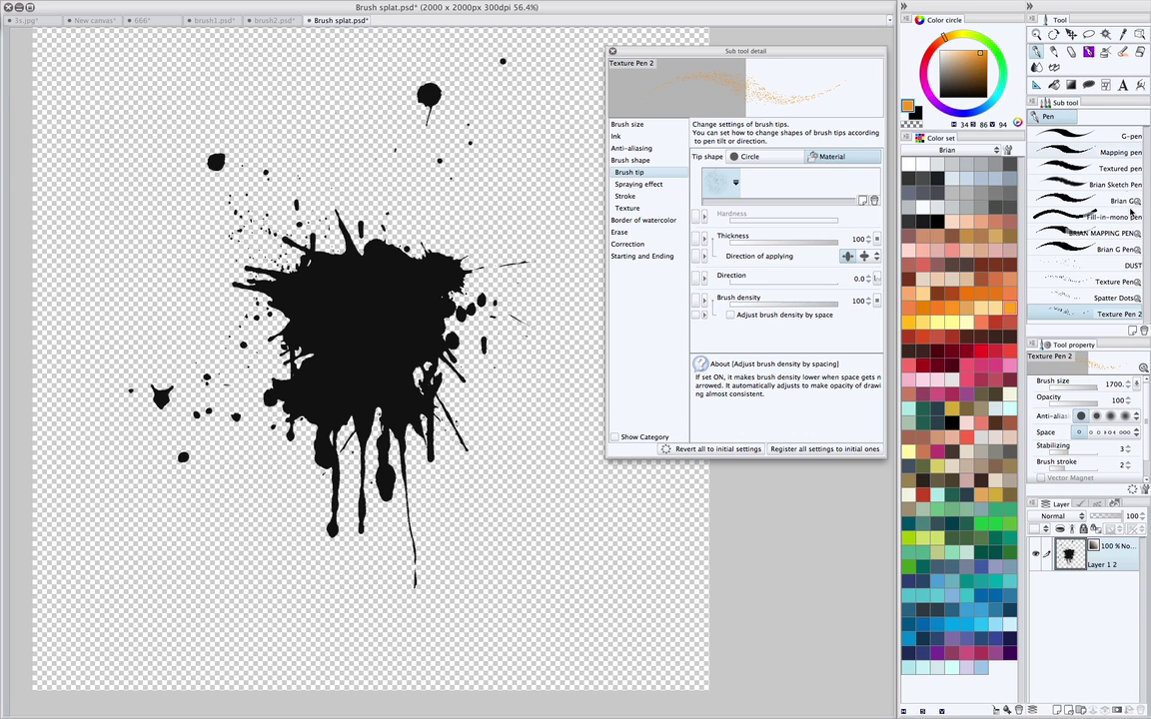
{"action": "left_click", "coordinate": [1044, 103]}
{"action": "left_click", "coordinate": [1043, 103]}
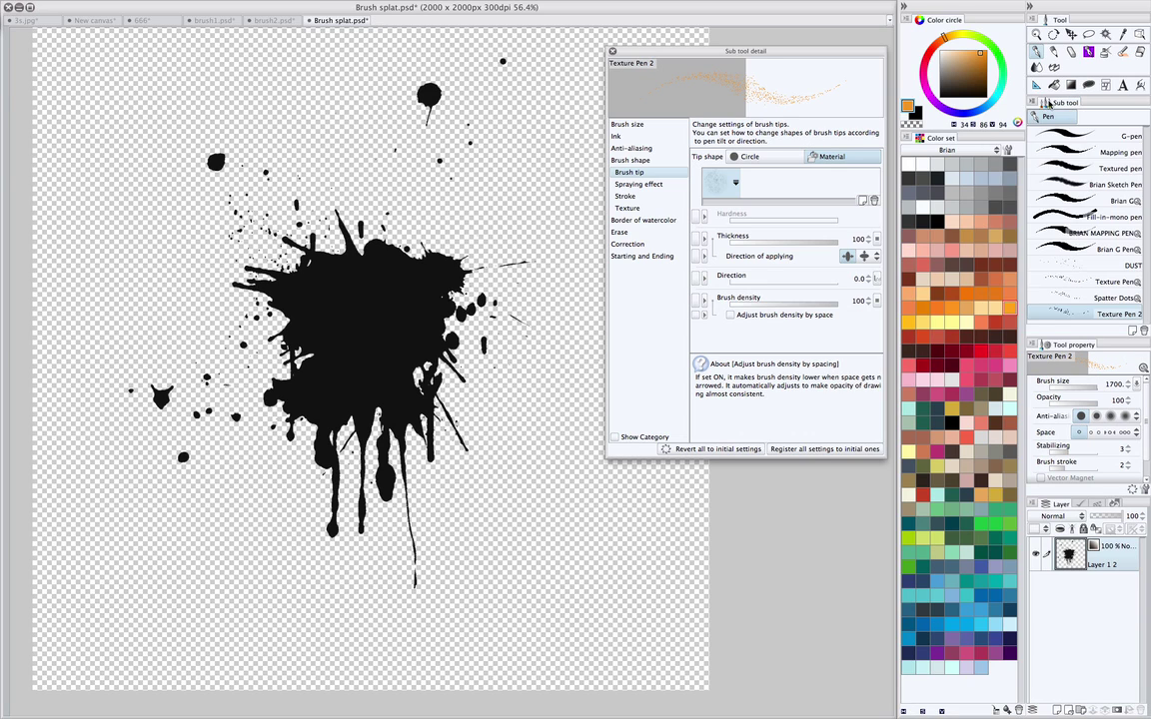
- Duplicate the Texture Pen 2 sub tool under the name Blood Splat Brush
{"action": "left_click", "coordinate": [1044, 103]}
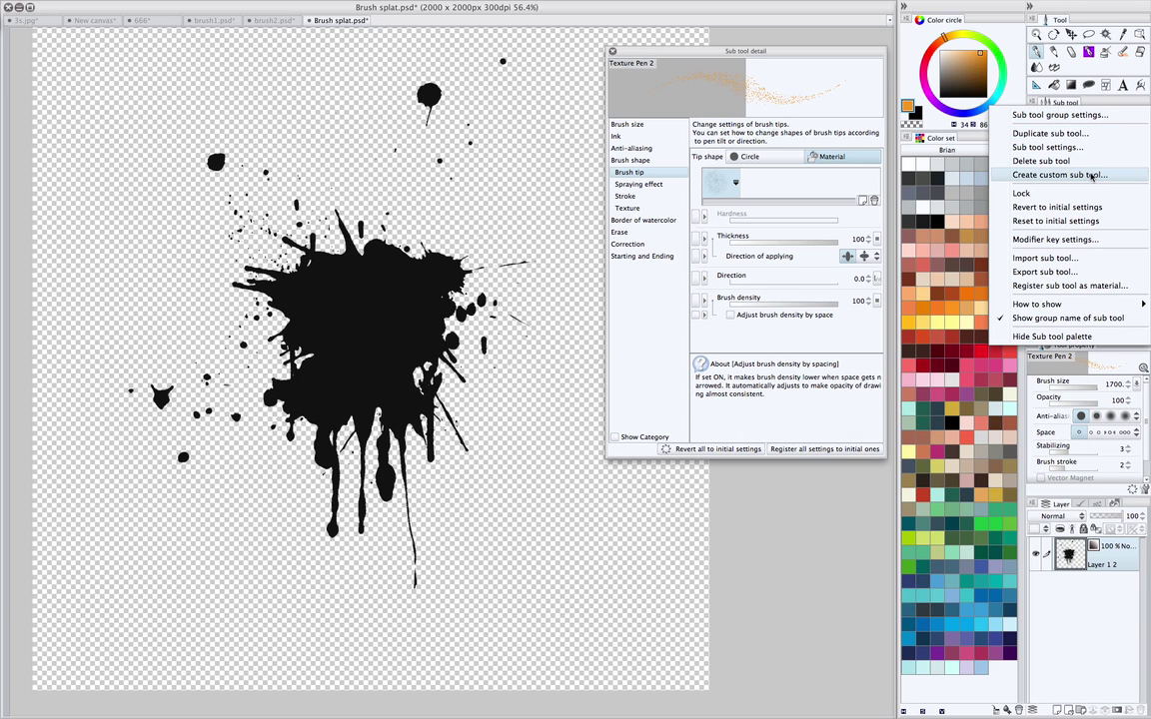
{"action": "left_click", "coordinate": [1115, 100]}
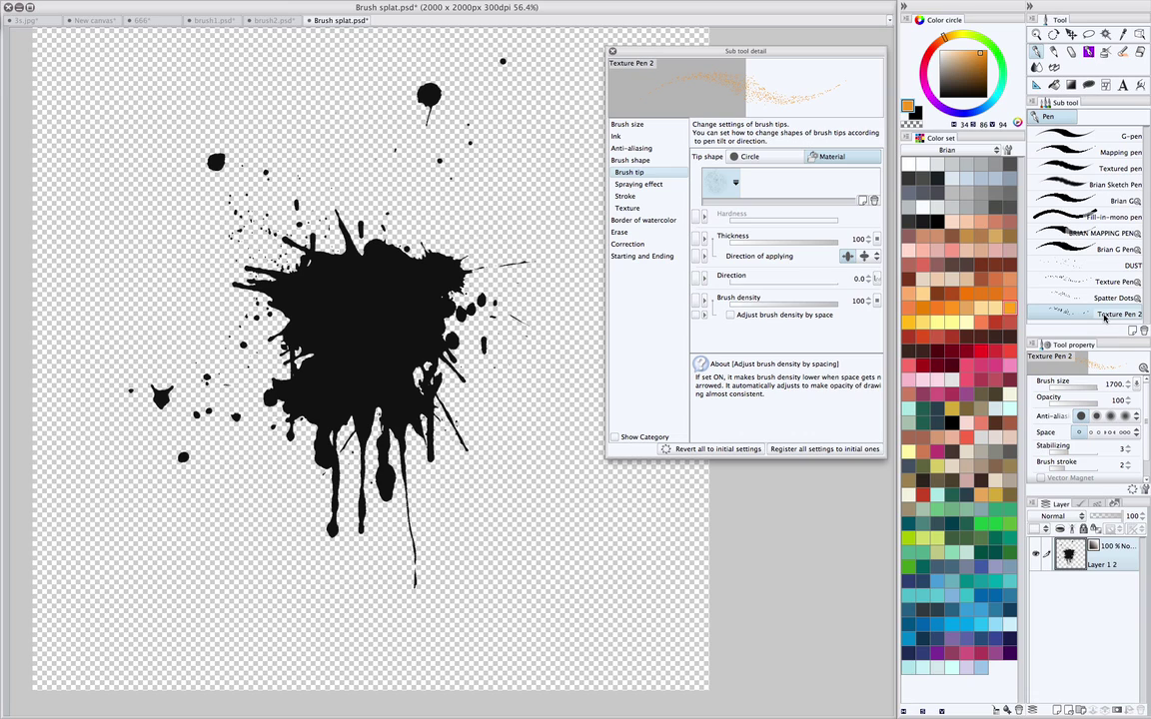
{"action": "left_click", "coordinate": [1037, 101]}
{"action": "left_click", "coordinate": [1034, 101]}
{"action": "left_click", "coordinate": [1131, 331]}
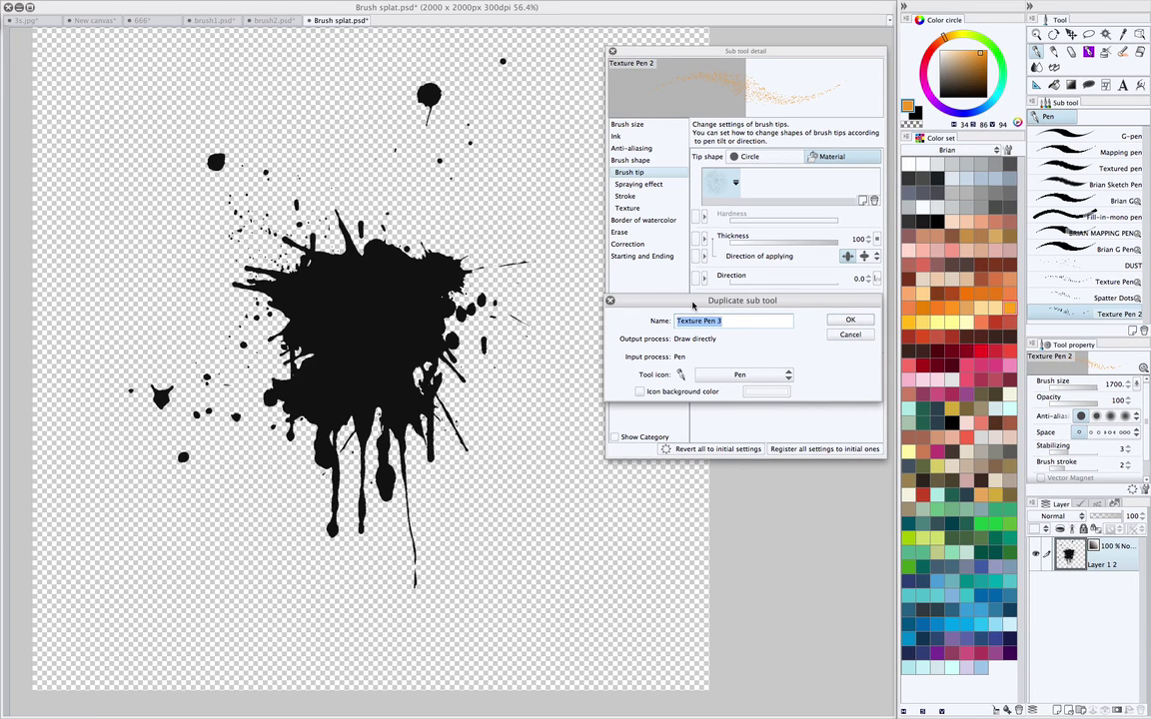
{"action": "type", "text": "Blood Splat Brush"}
{"action": "key", "text": "Return"}
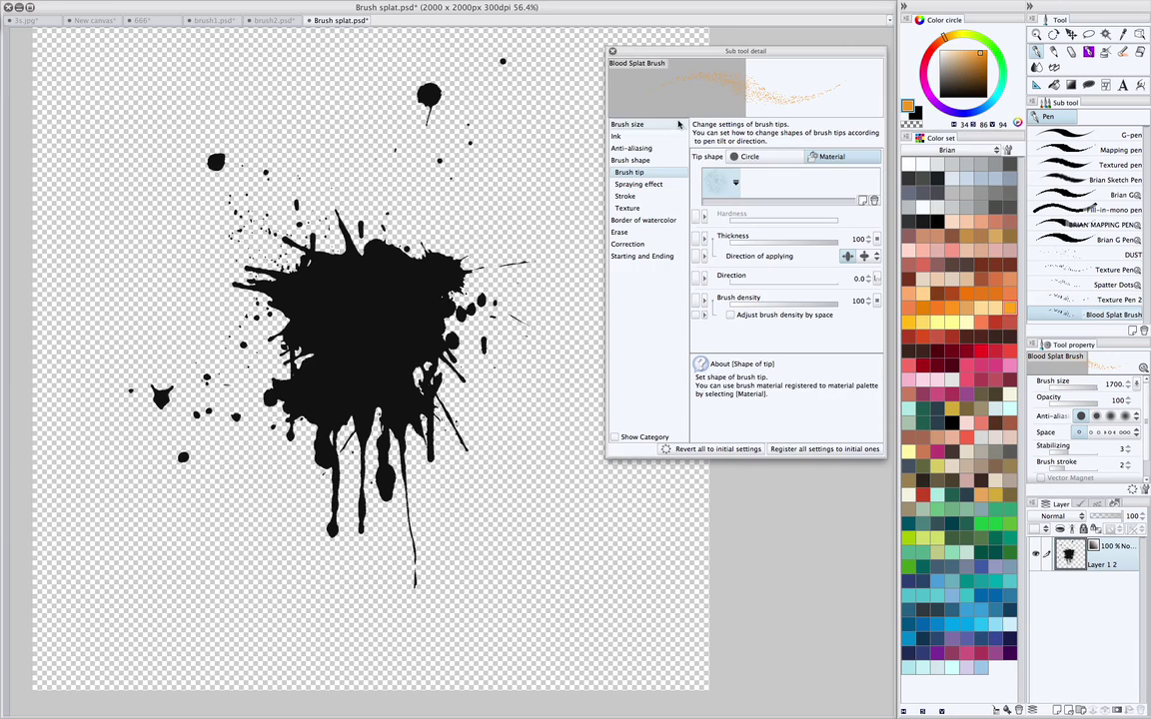
- Review Blood Splat Brush's detail settings for brush size, ink, anti-aliasing, brush shape and brush tip in the widened sub tool details
{"action": "left_click", "coordinate": [613, 51]}
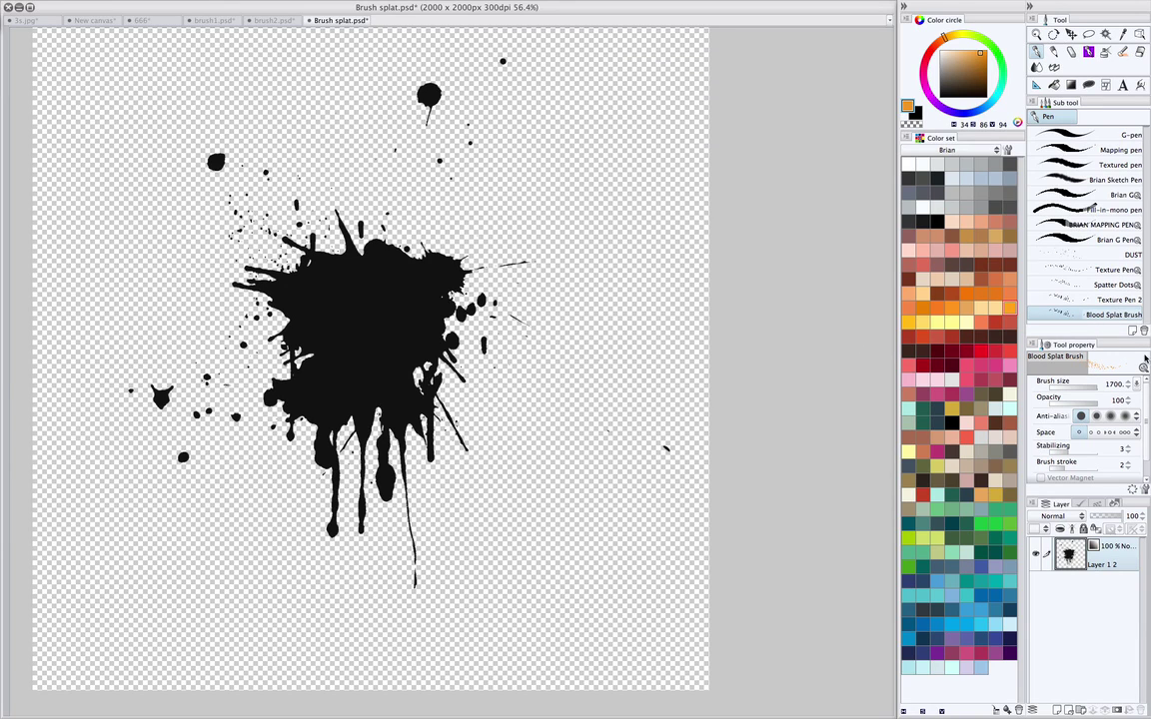
{"action": "left_click", "coordinate": [1145, 490]}
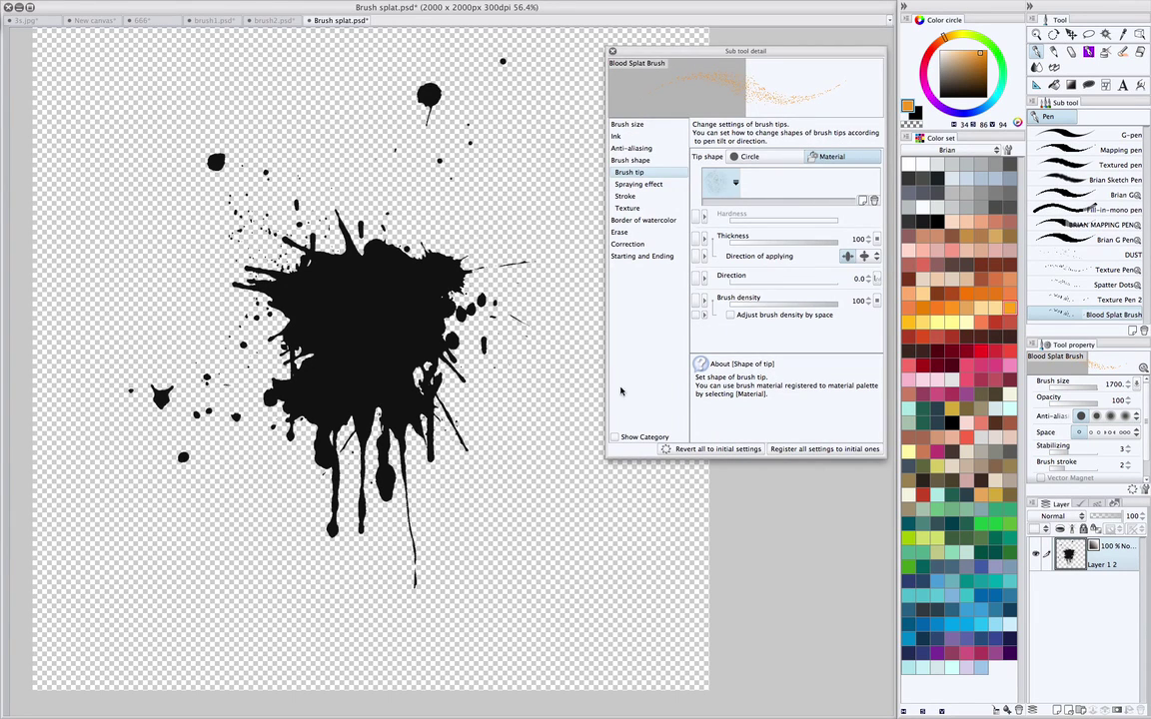
{"action": "mouse_move", "coordinate": [605, 394]}
{"action": "left_mouse_down"}
{"action": "mouse_move", "coordinate": [504, 397]}
{"action": "mouse_move", "coordinate": [638, 397]}
{"action": "mouse_move", "coordinate": [587, 397]}
{"action": "left_mouse_up"}
{"action": "left_click", "coordinate": [609, 123]}
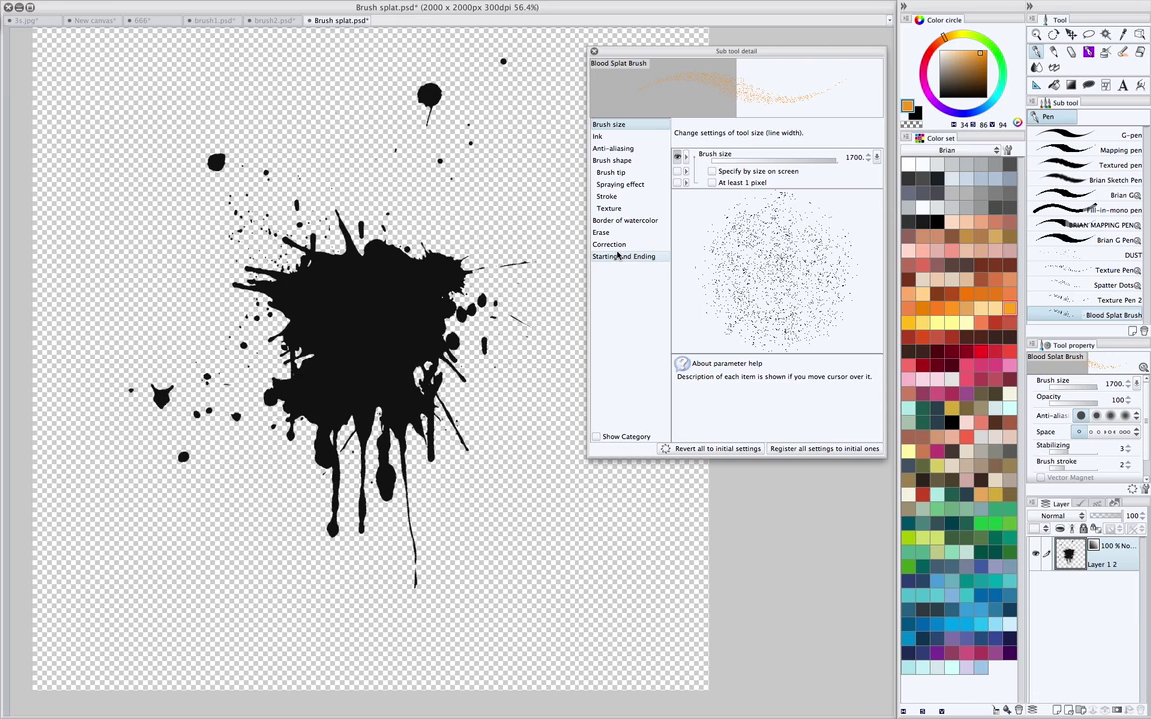
{"action": "left_click", "coordinate": [599, 136]}
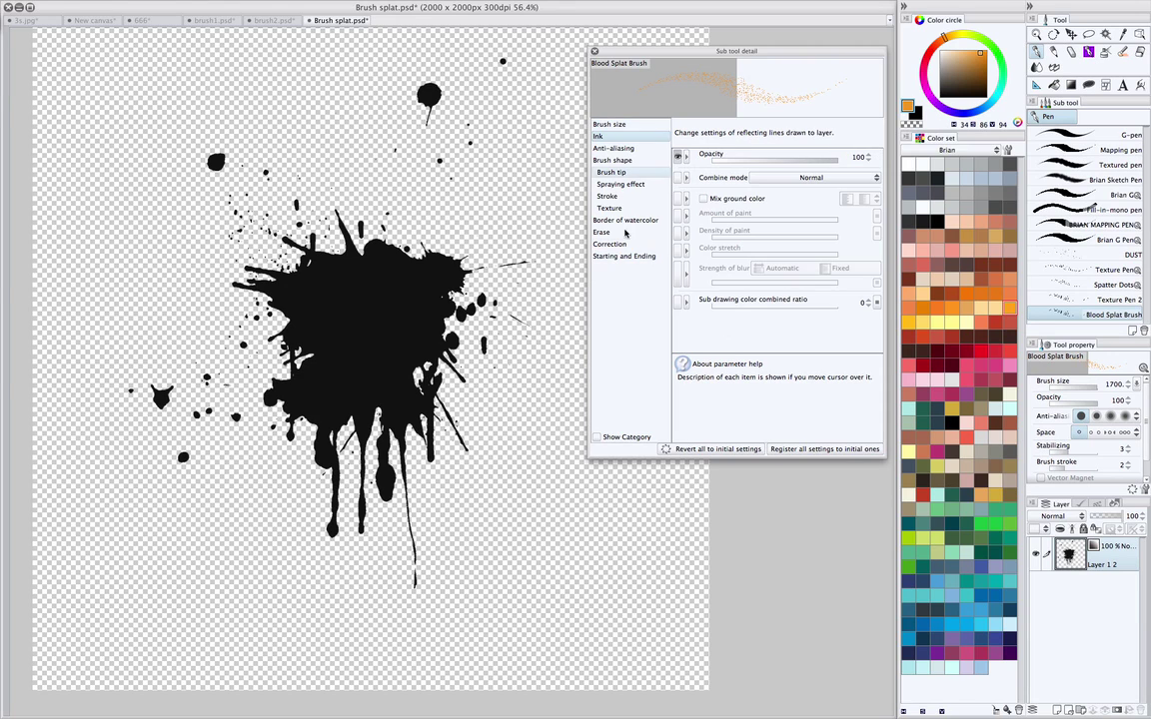
{"action": "left_click", "coordinate": [611, 148]}
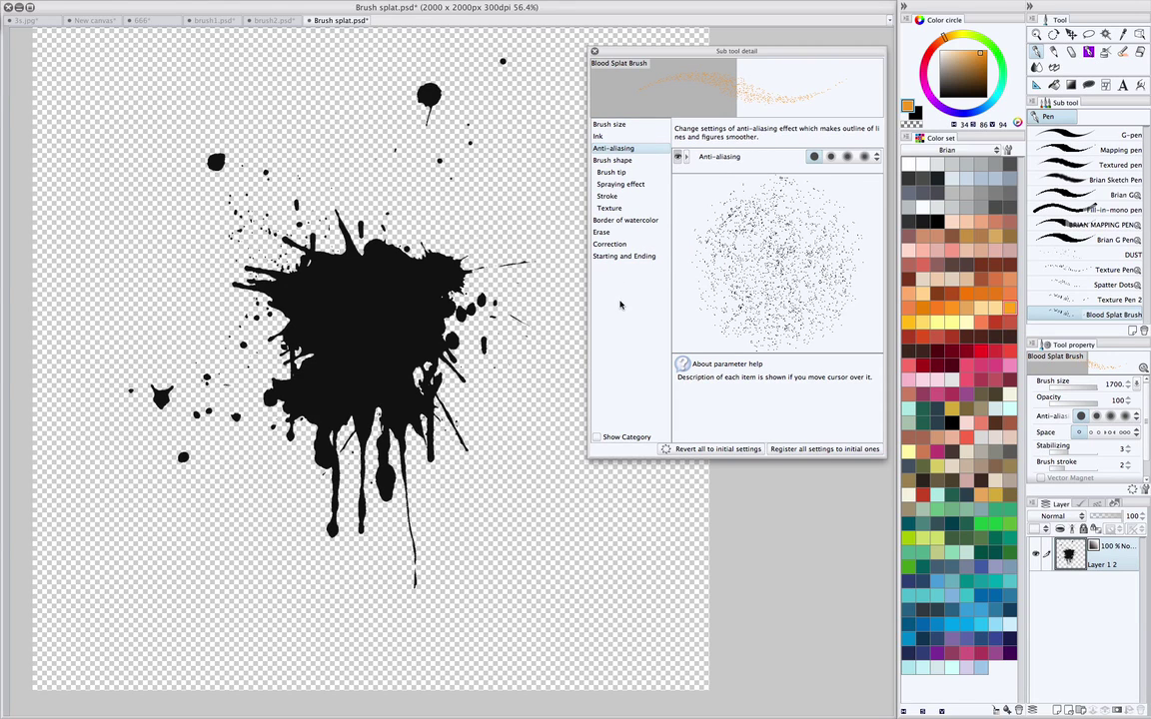
{"action": "left_click", "coordinate": [624, 160]}
{"action": "left_click", "coordinate": [629, 172]}
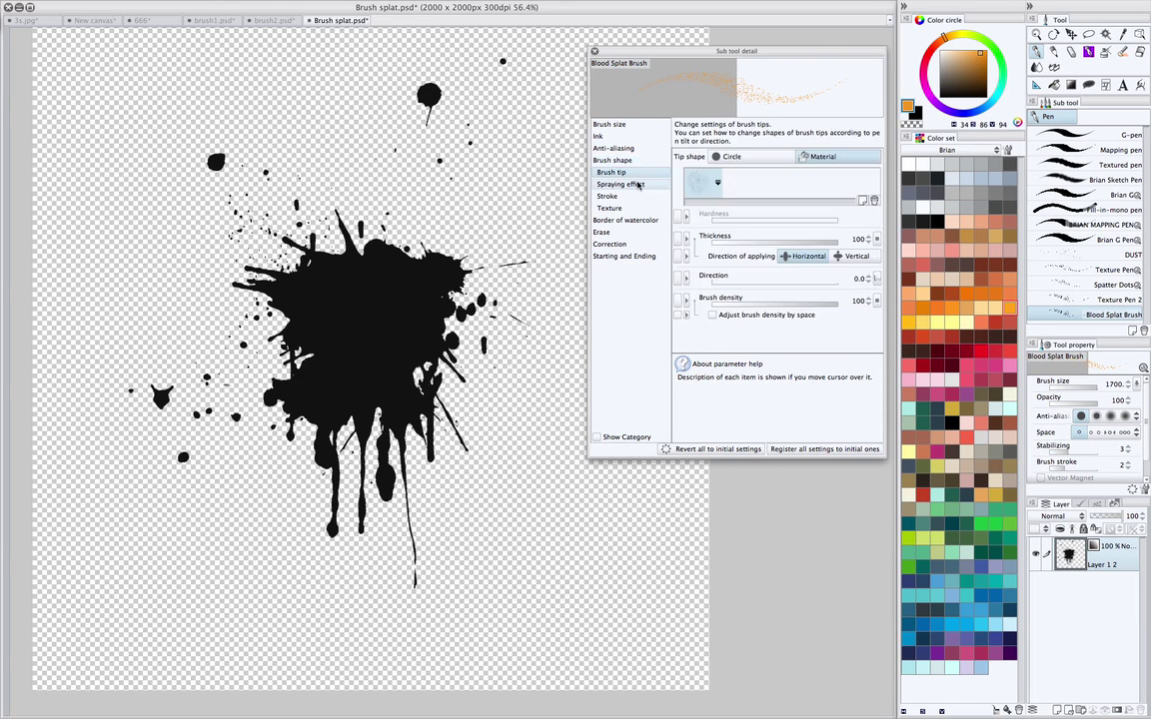
{"action": "left_click", "coordinate": [631, 184]}
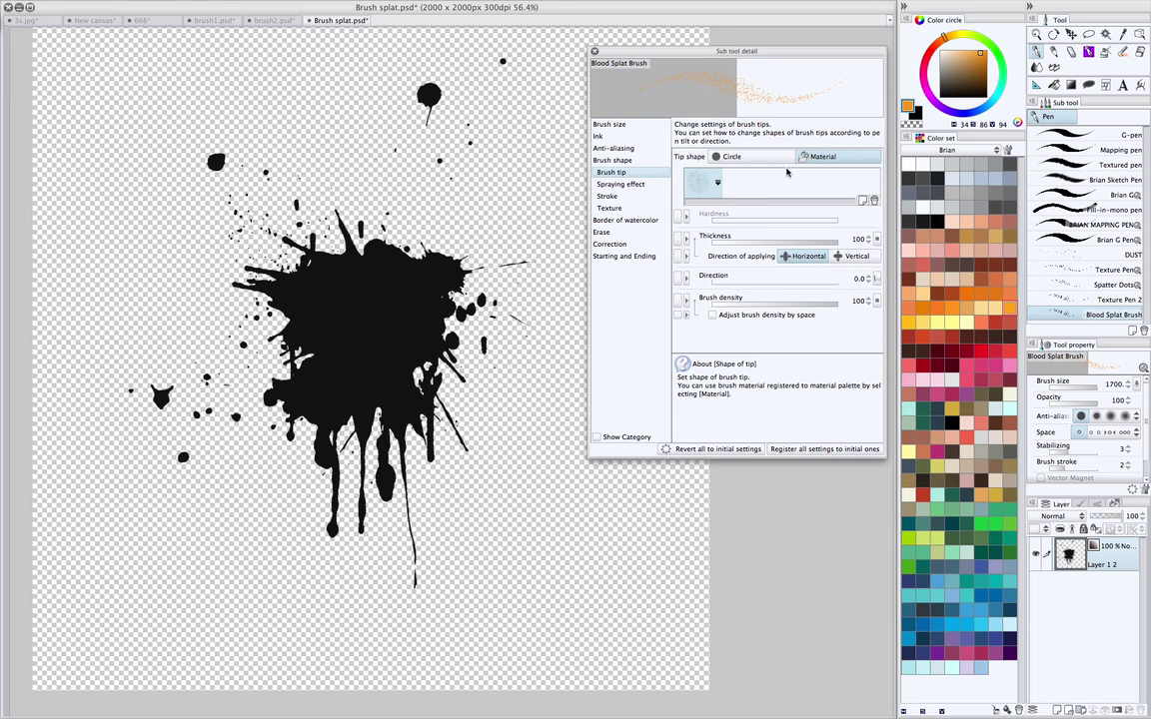
- Set Blood Splat Brush's tip shape to the registered Blood Splat material
{"action": "left_click", "coordinate": [709, 157]}
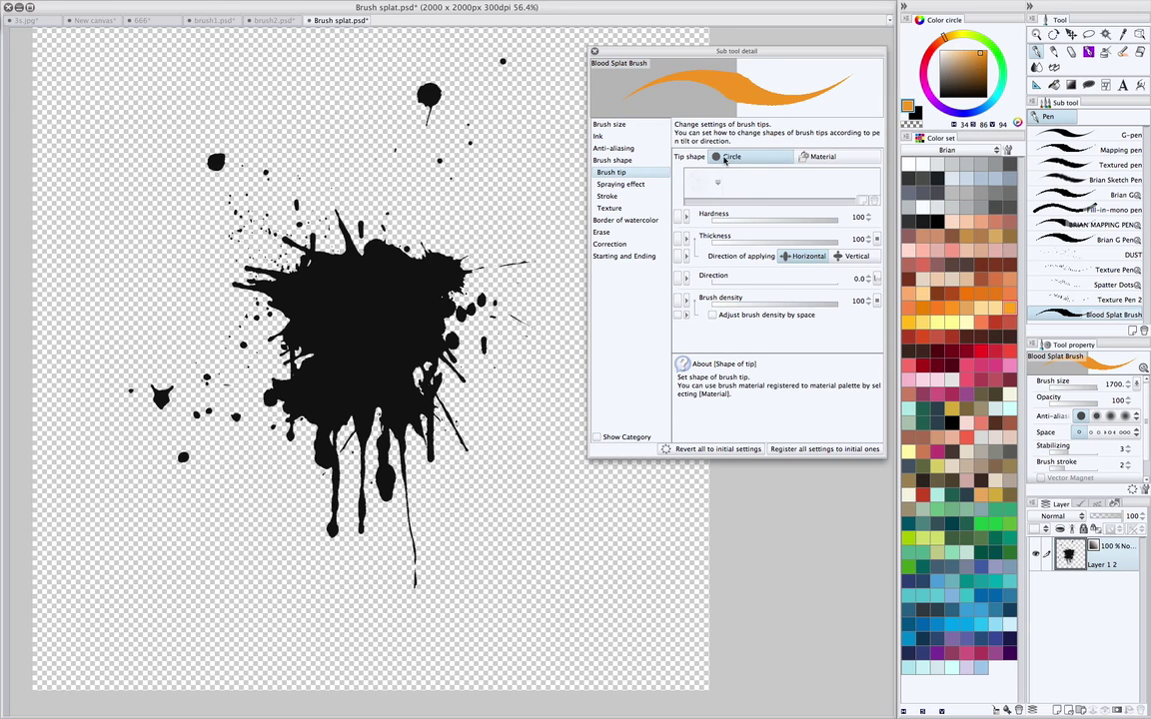
{"action": "left_click", "coordinate": [823, 157]}
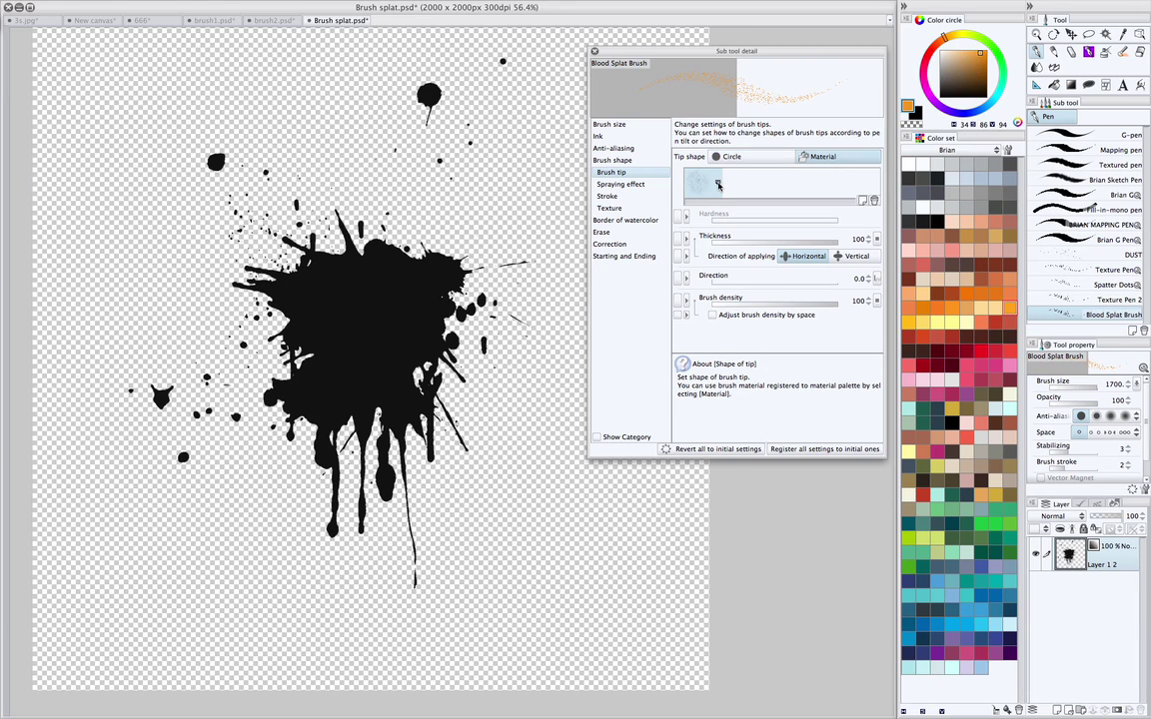
{"action": "left_click", "coordinate": [717, 184]}
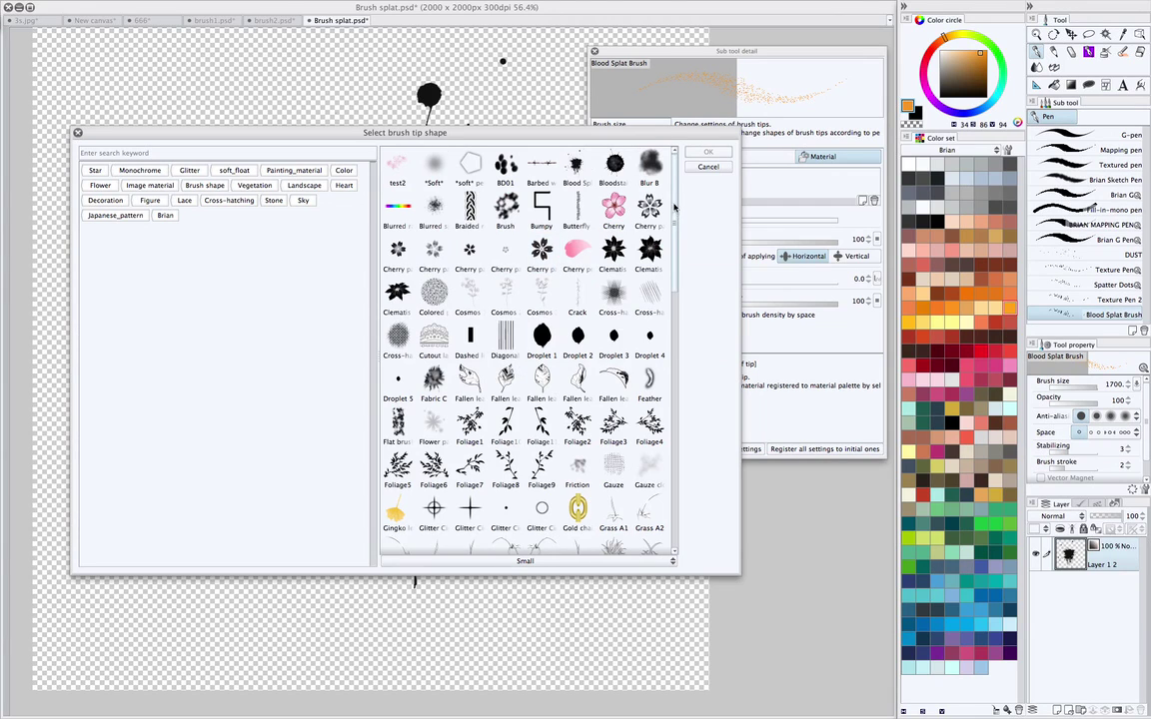
{"action": "left_click_drag", "start_coordinate": [675, 207], "coordinate": [678, 287]}
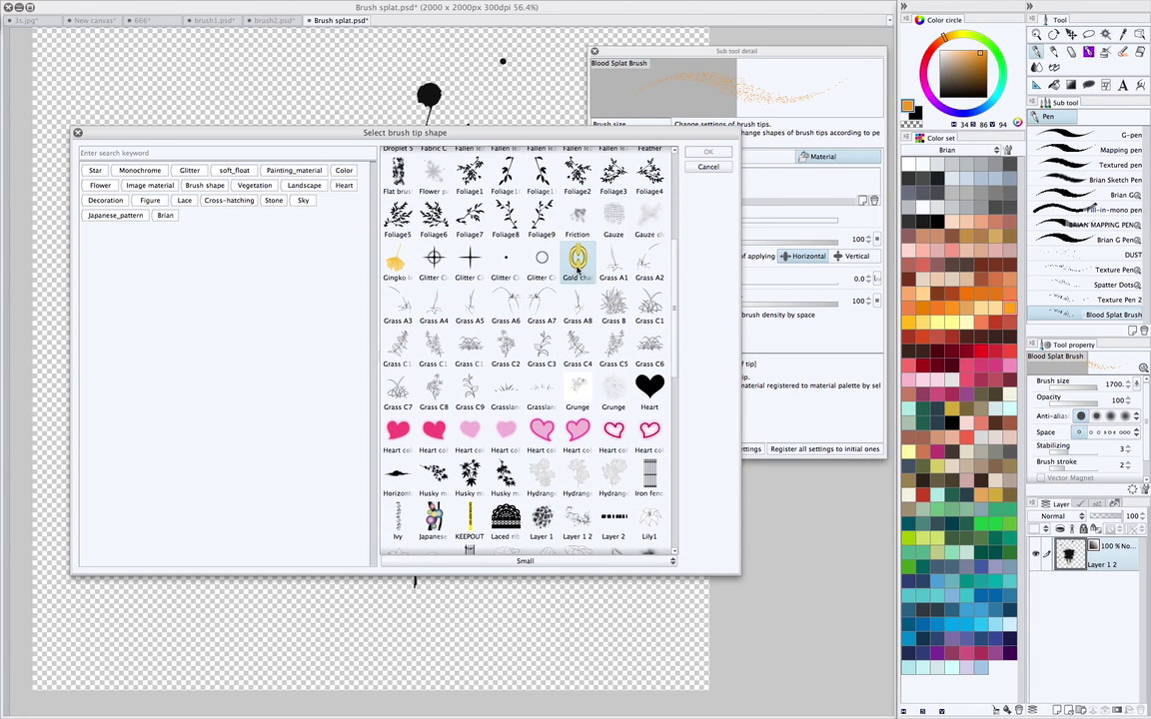
{"action": "left_click_drag", "start_coordinate": [675, 260], "coordinate": [675, 296]}
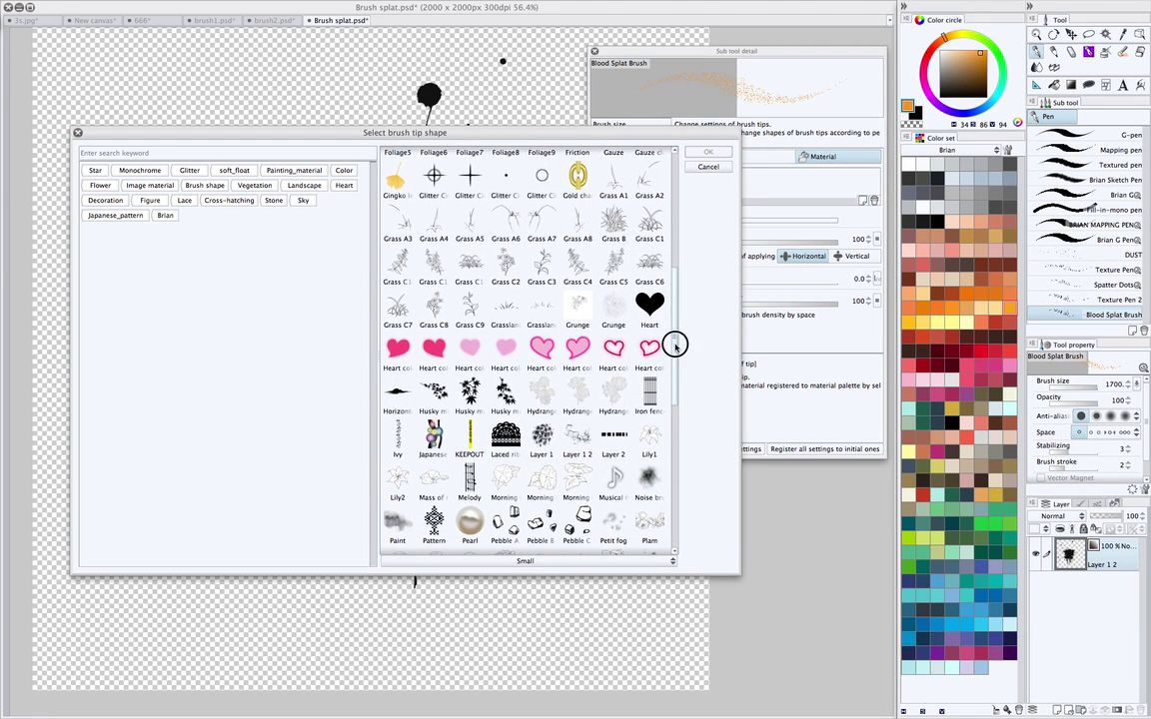
{"action": "left_click_drag", "start_coordinate": [675, 344], "coordinate": [675, 385]}
{"action": "mouse_move", "coordinate": [674, 411]}
{"action": "left_mouse_down"}
{"action": "mouse_move", "coordinate": [674, 454]}
{"action": "mouse_move", "coordinate": [672, 230]}
{"action": "left_mouse_up"}
{"action": "scroll", "coordinate": [673, 200], "scroll_direction": "up", "scroll_amount": 5}
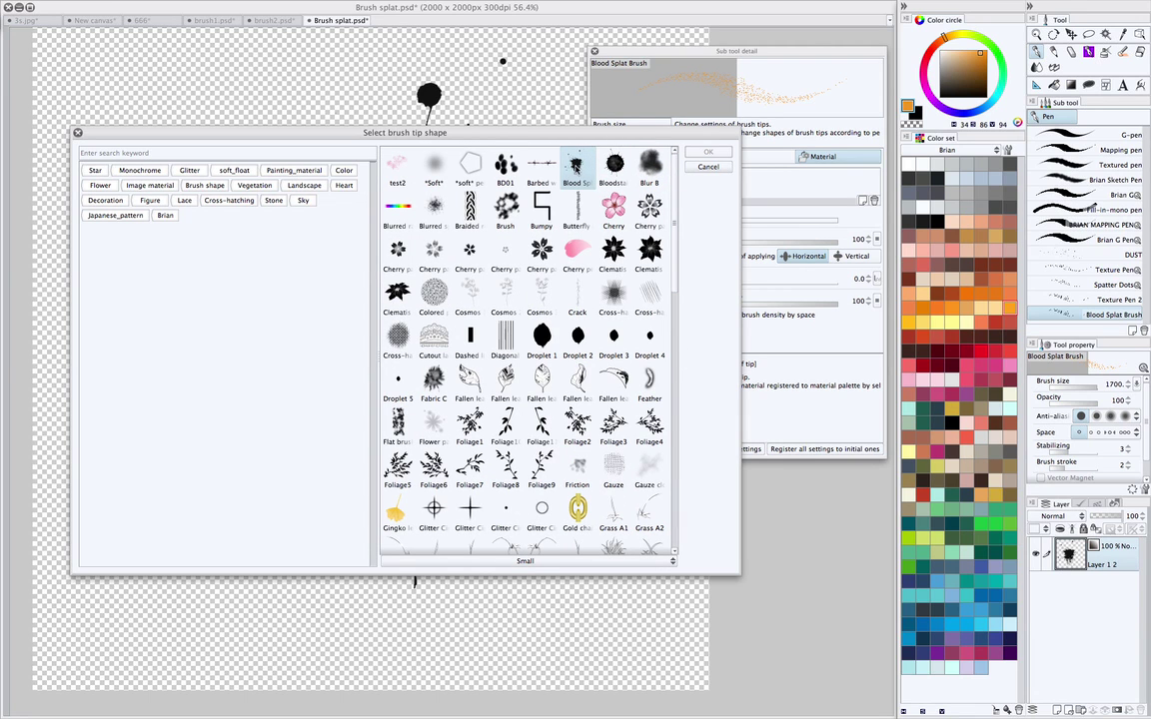
{"action": "left_click", "coordinate": [576, 172]}
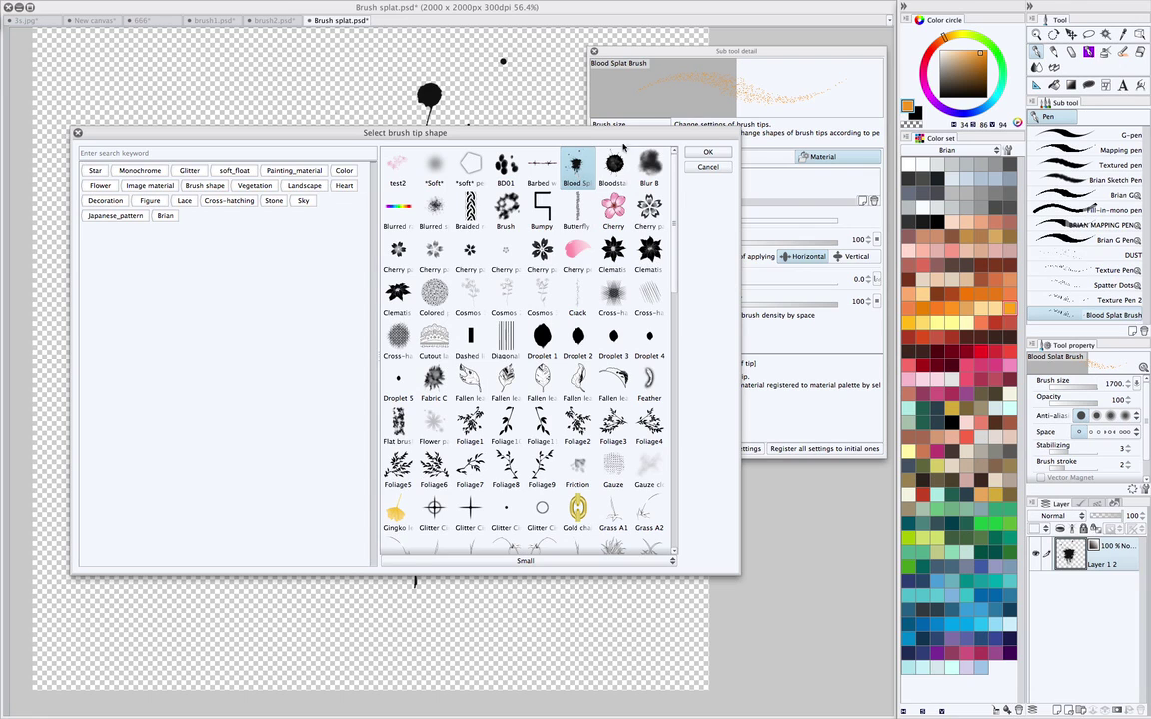
{"action": "left_click", "coordinate": [702, 153]}
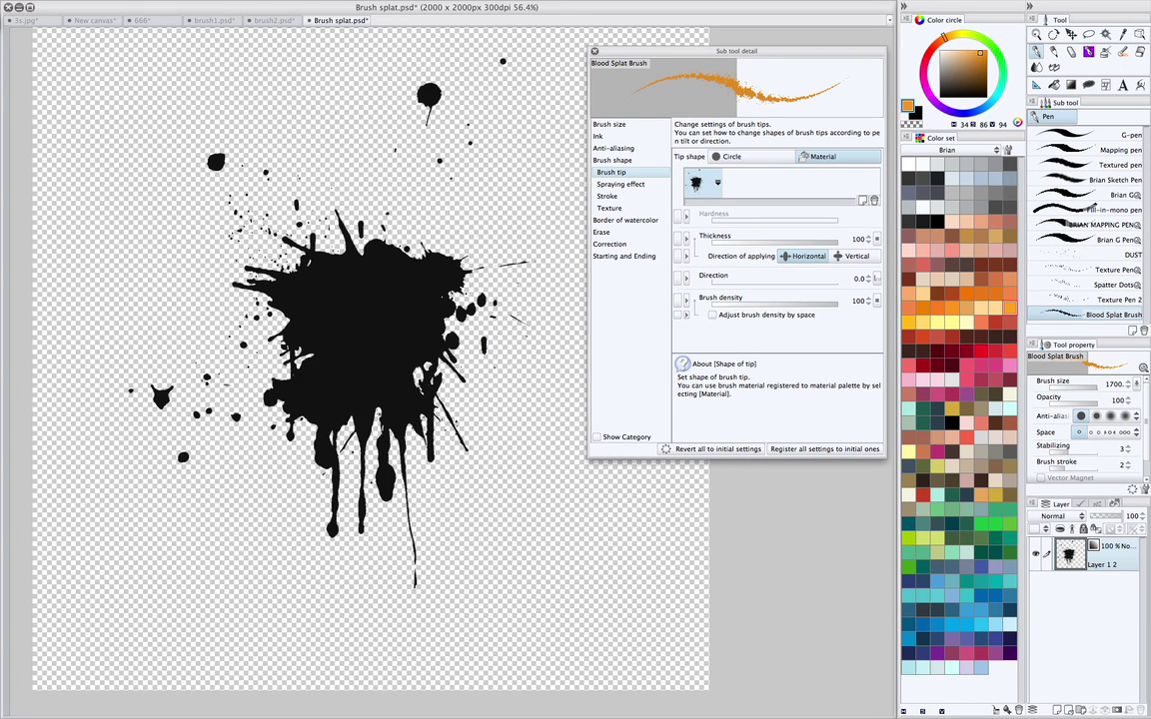
- On the 666 canvas, paint test splats over the demon with Blood Splat Brush in green (H 83, S 61, V 67)
{"action": "left_click", "coordinate": [142, 21]}
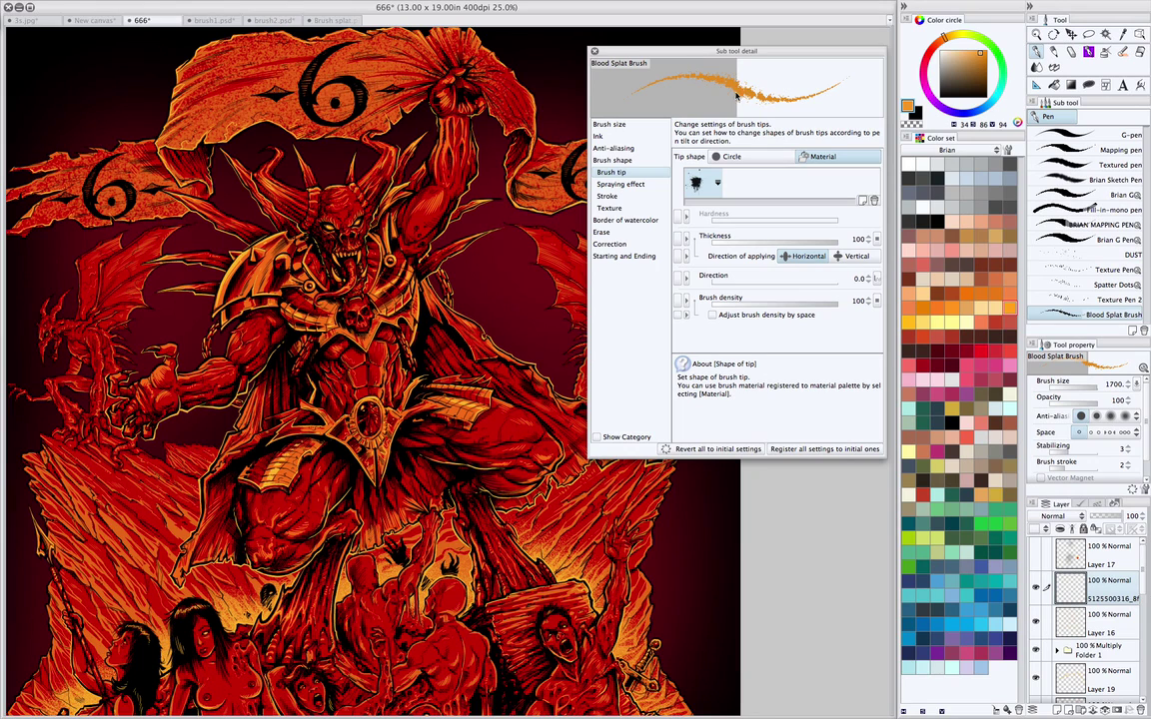
{"action": "left_click", "coordinate": [946, 57]}
{"action": "left_click_drag", "start_coordinate": [944, 37], "coordinate": [978, 36]}
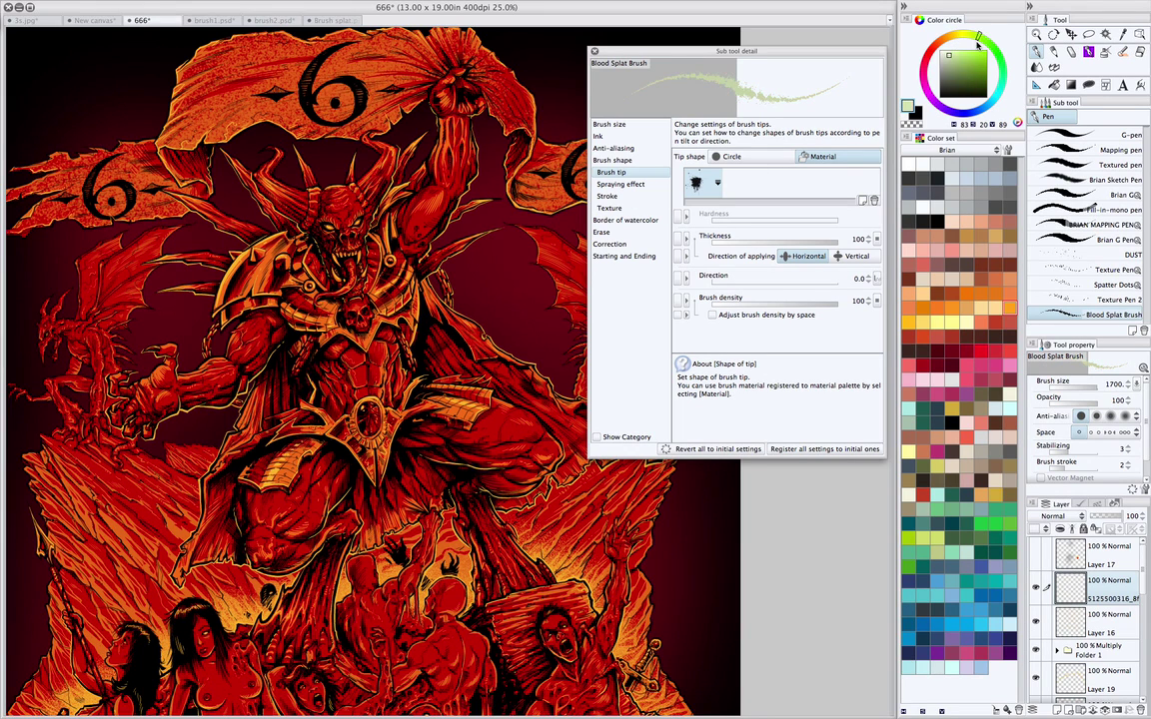
{"action": "left_click", "coordinate": [968, 65]}
{"action": "left_click_drag", "start_coordinate": [505, 278], "coordinate": [492, 302]}
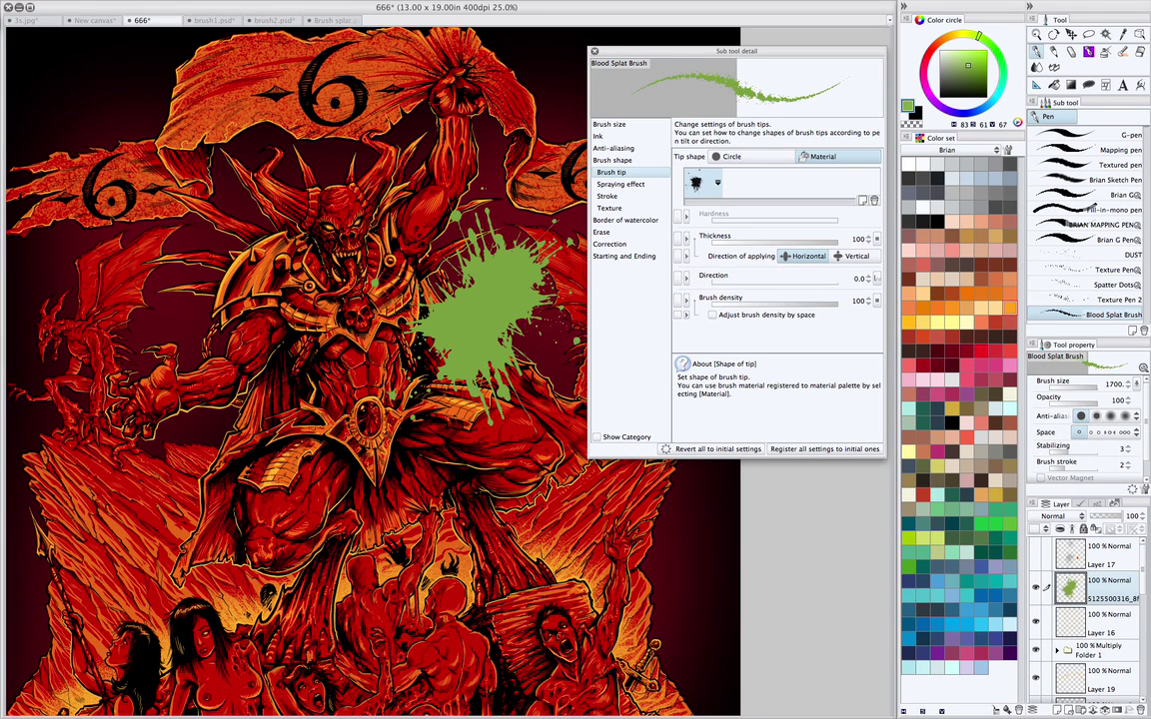
{"action": "scroll", "coordinate": [483, 370], "scroll_direction": "down", "scroll_amount": 2}
{"action": "left_click_drag", "start_coordinate": [497, 358], "coordinate": [510, 283]}
{"action": "mouse_move", "coordinate": [450, 309]}
{"action": "left_mouse_down"}
{"action": "mouse_move", "coordinate": [422, 309]}
{"action": "mouse_move", "coordinate": [371, 262]}
{"action": "mouse_move", "coordinate": [414, 243]}
{"action": "mouse_move", "coordinate": [445, 208]}
{"action": "left_mouse_up"}
{"action": "mouse_move", "coordinate": [339, 248]}
{"action": "left_mouse_down"}
{"action": "mouse_move", "coordinate": [318, 257]}
{"action": "mouse_move", "coordinate": [367, 216]}
{"action": "mouse_move", "coordinate": [372, 172]}
{"action": "left_mouse_up"}
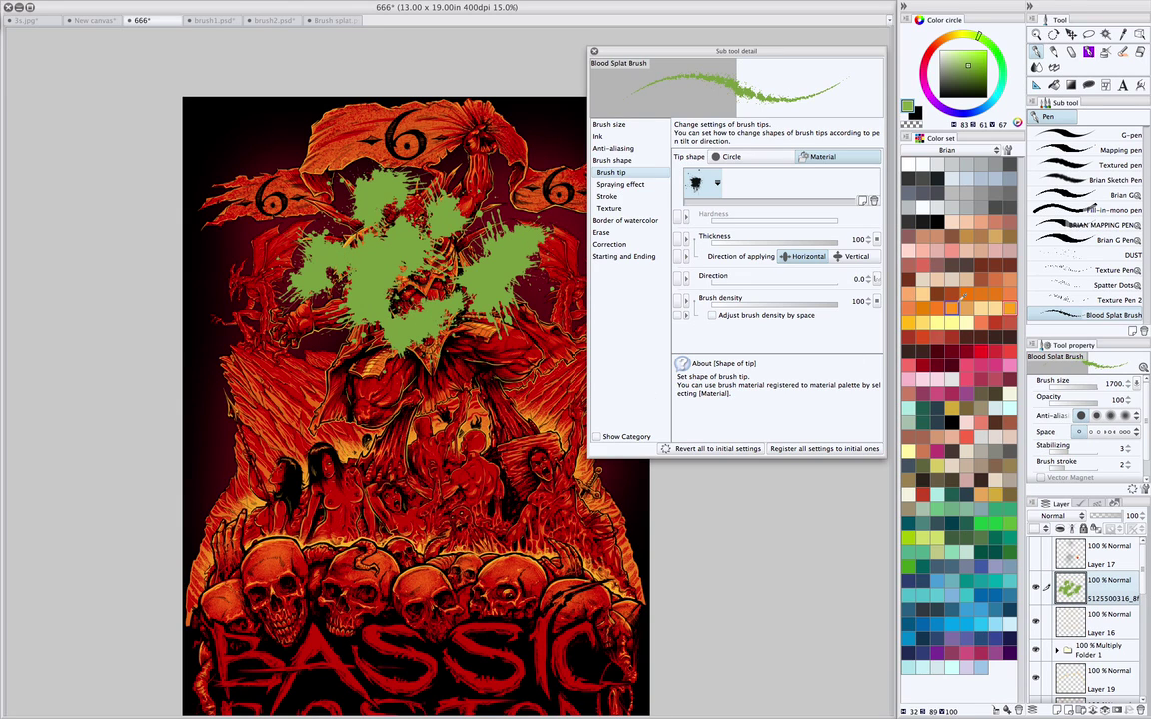
- Add smaller splats over the green ones, first in a brighter green, then in light green (H 82, S 46, V 100)
{"action": "left_click", "coordinate": [1009, 523]}
{"action": "left_click", "coordinate": [494, 270]}
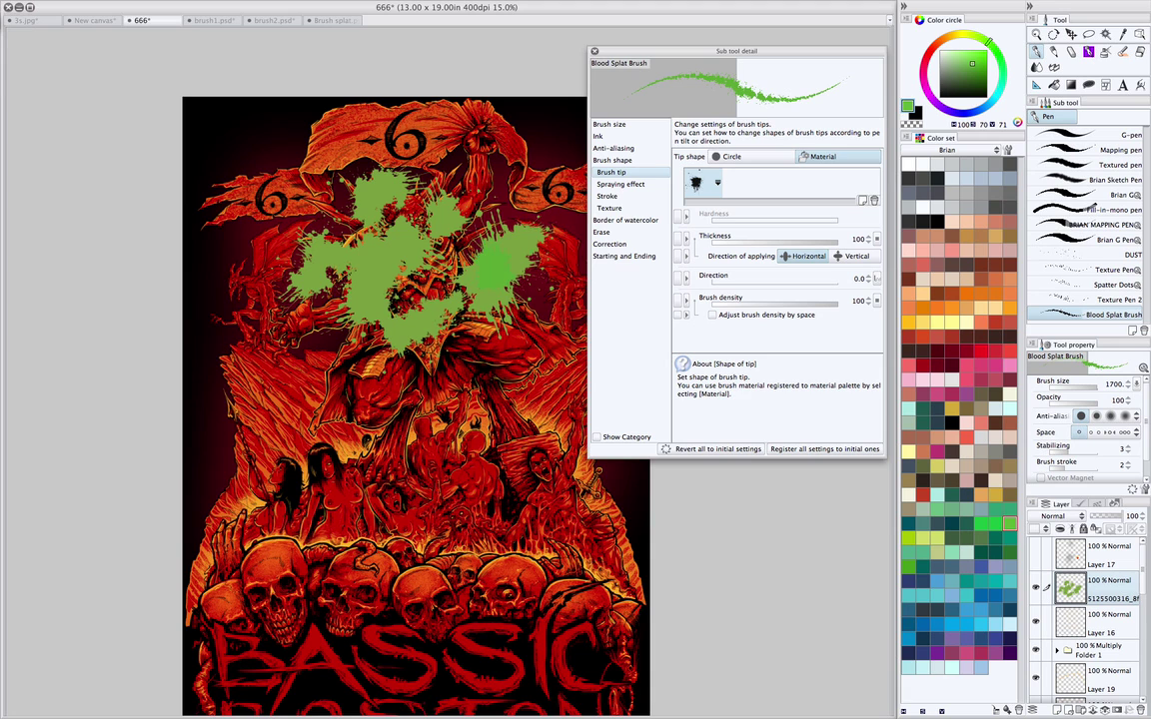
{"action": "left_click_drag", "start_coordinate": [967, 66], "coordinate": [961, 50]}
{"action": "left_click", "coordinate": [979, 37]}
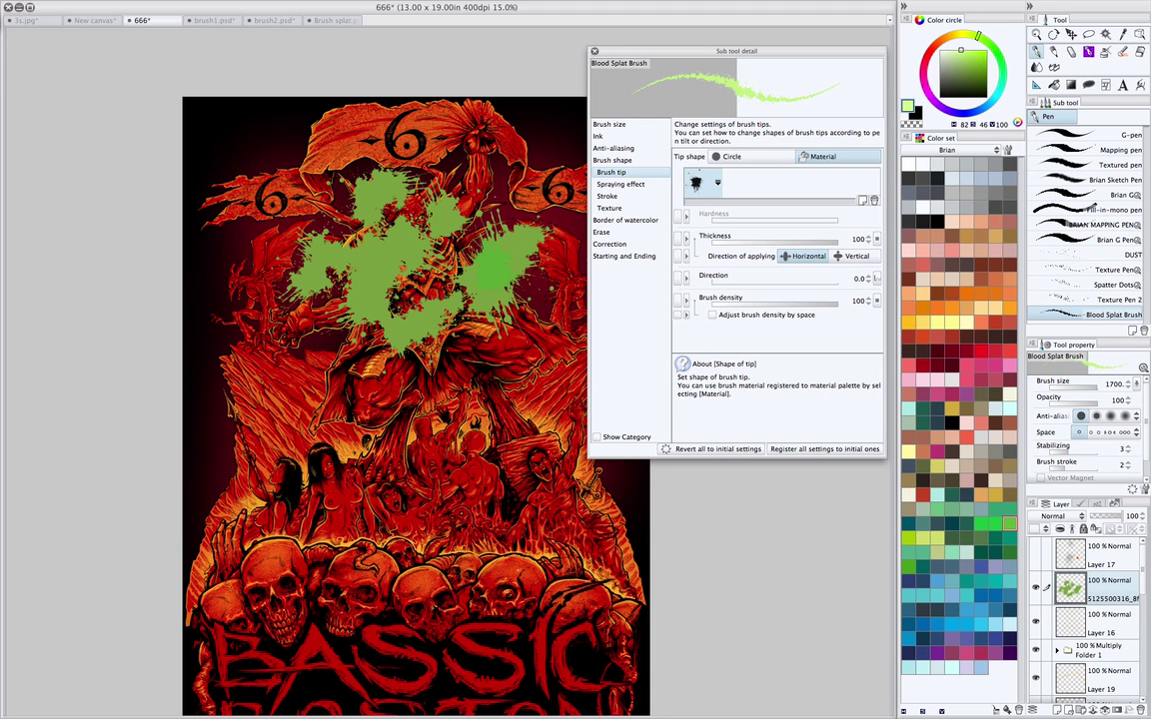
{"action": "left_click", "coordinate": [502, 274]}
{"action": "left_click_drag", "start_coordinate": [452, 292], "coordinate": [431, 302]}
{"action": "left_click_drag", "start_coordinate": [417, 224], "coordinate": [409, 249]}
{"action": "key", "text": "super+plus"}
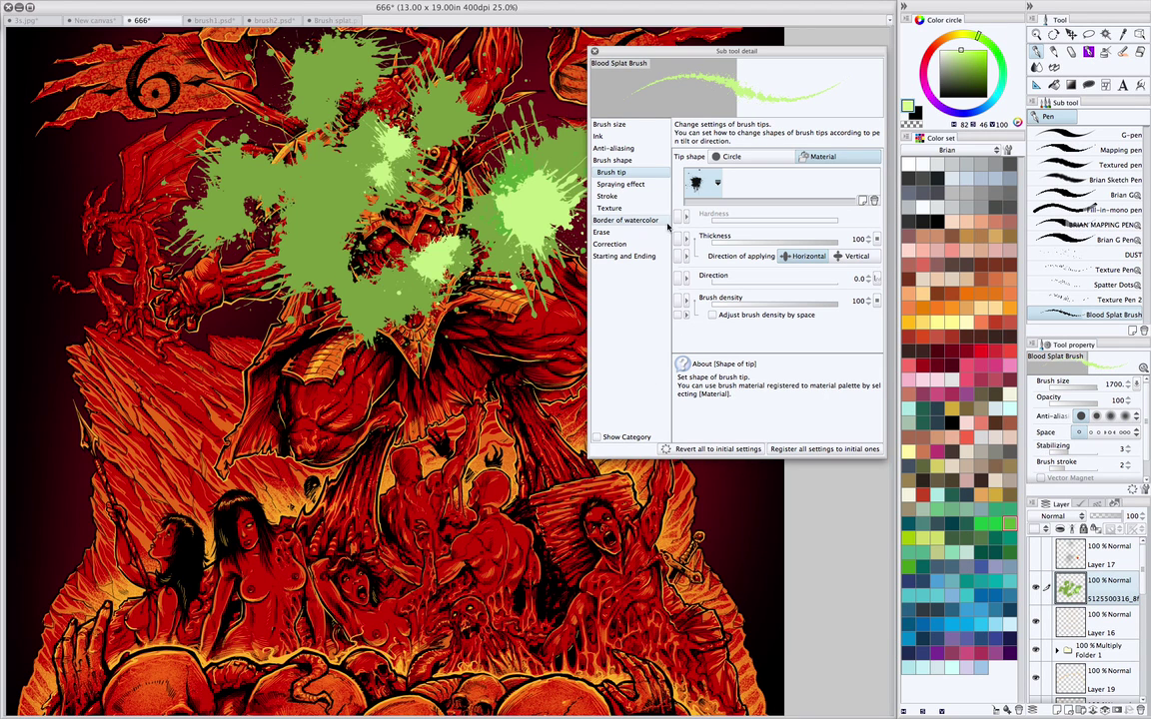
- Set the brush's stroke spacing to 2.3 and paint a short light green test stroke over the demon
{"action": "left_click", "coordinate": [620, 184]}
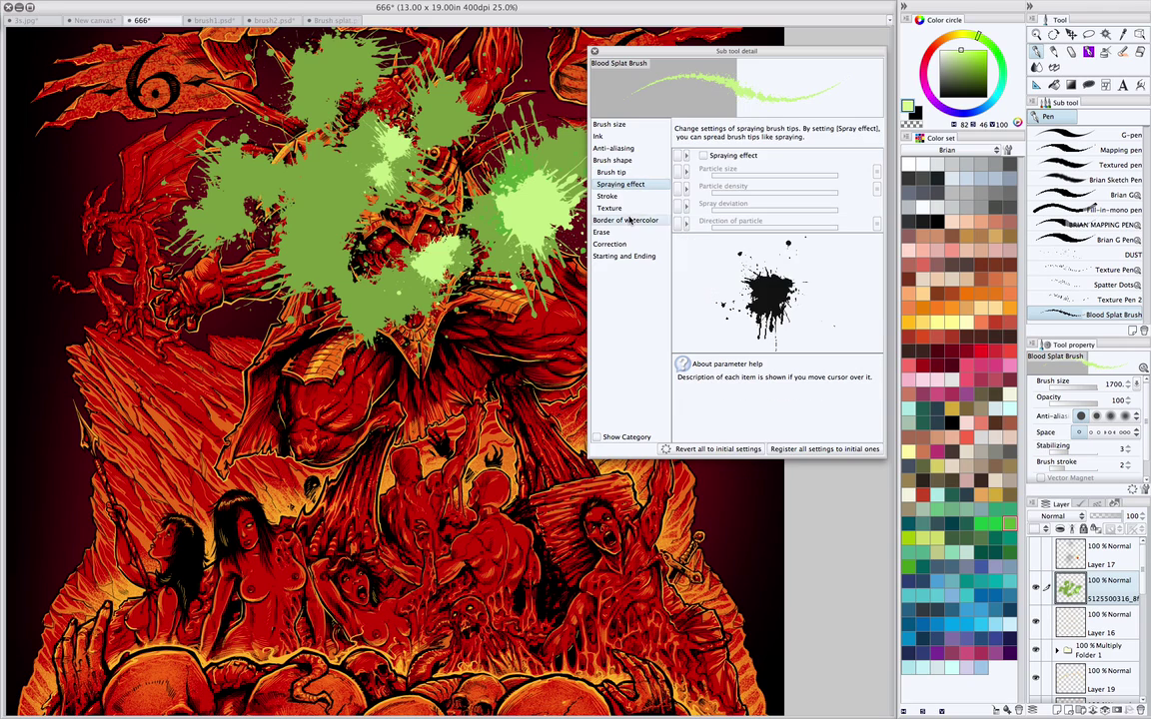
{"action": "left_click", "coordinate": [618, 196]}
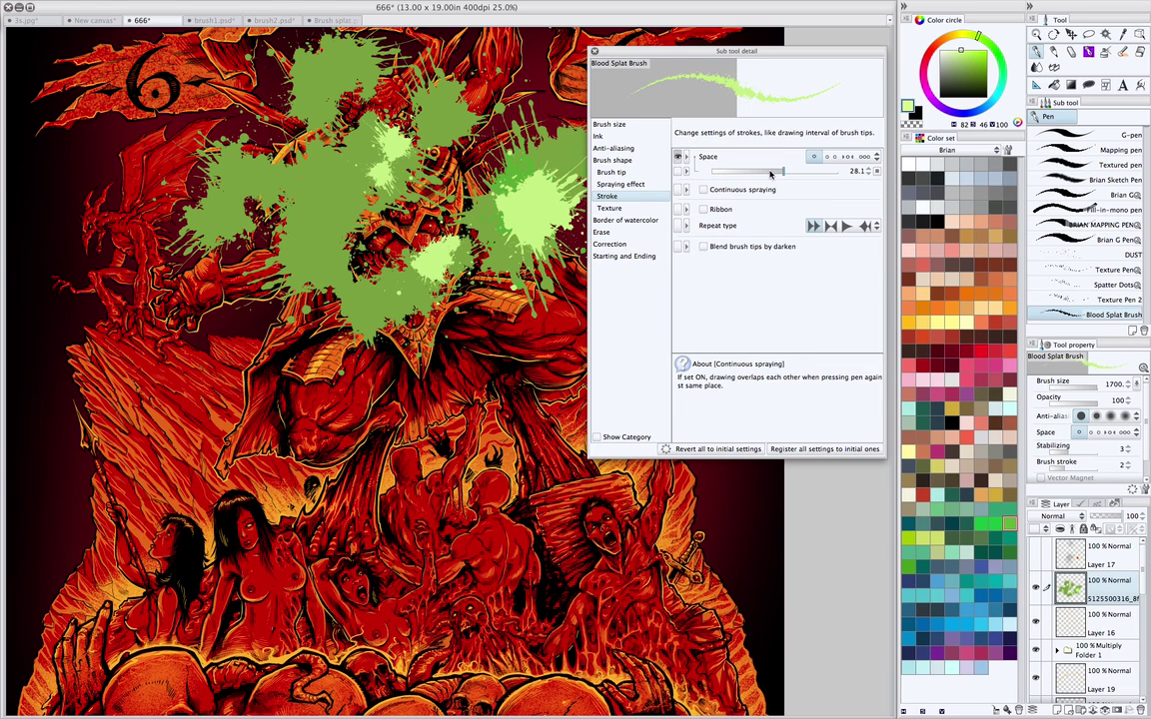
{"action": "mouse_move", "coordinate": [772, 174]}
{"action": "left_mouse_down"}
{"action": "mouse_move", "coordinate": [755, 175]}
{"action": "mouse_move", "coordinate": [804, 174]}
{"action": "mouse_move", "coordinate": [750, 175]}
{"action": "left_mouse_up"}
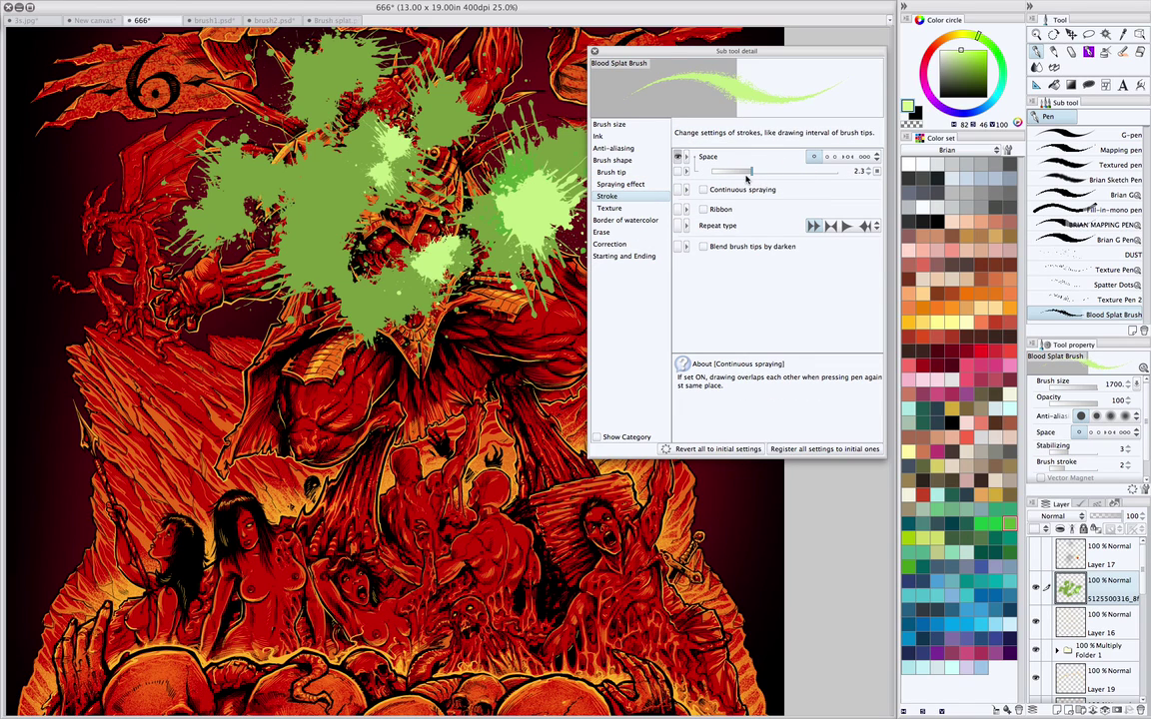
{"action": "mouse_move", "coordinate": [436, 235]}
{"action": "left_mouse_down"}
{"action": "mouse_move", "coordinate": [428, 242]}
{"action": "mouse_move", "coordinate": [456, 281]}
{"action": "mouse_move", "coordinate": [445, 292]}
{"action": "left_mouse_up"}
- Widen the brush's stroke spacing to 137.8
{"action": "left_click", "coordinate": [803, 171]}
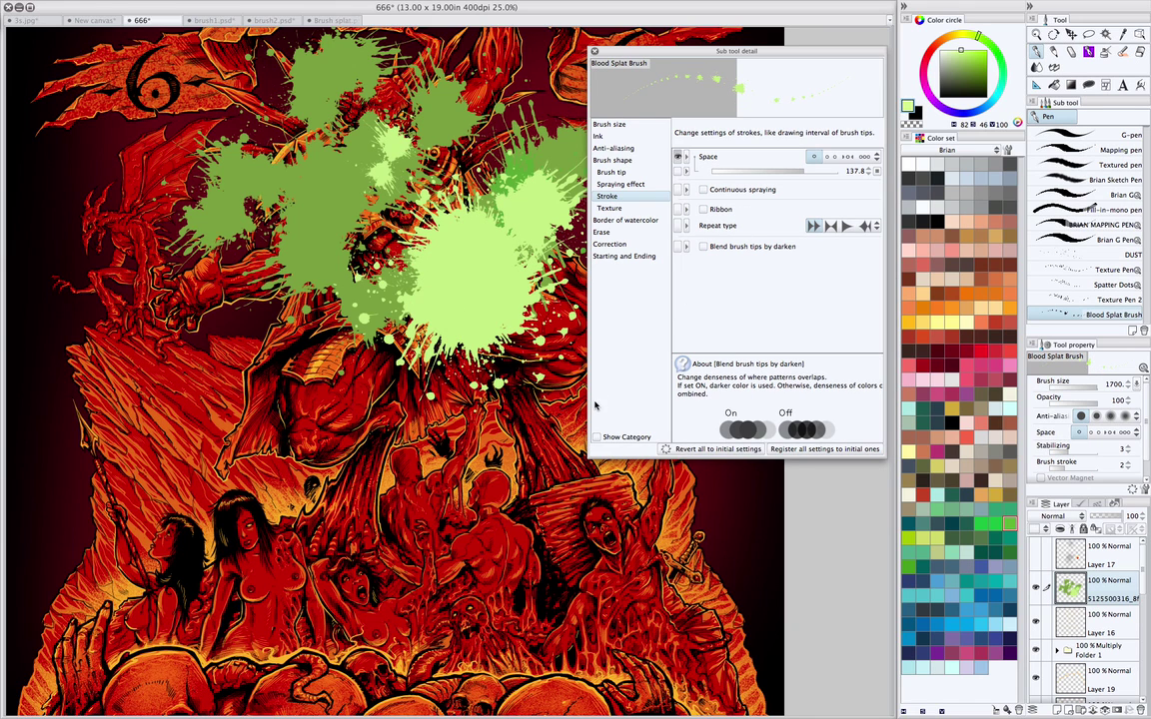
{"action": "scroll", "coordinate": [409, 361], "scroll_direction": "down", "scroll_amount": 3}
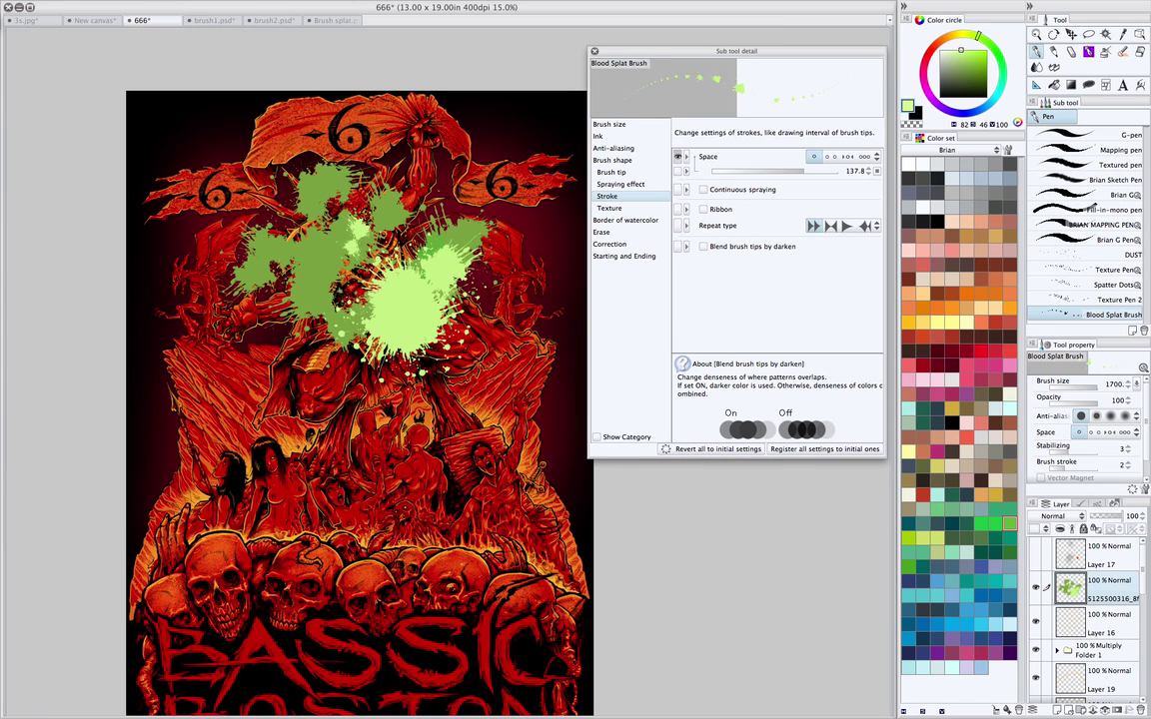